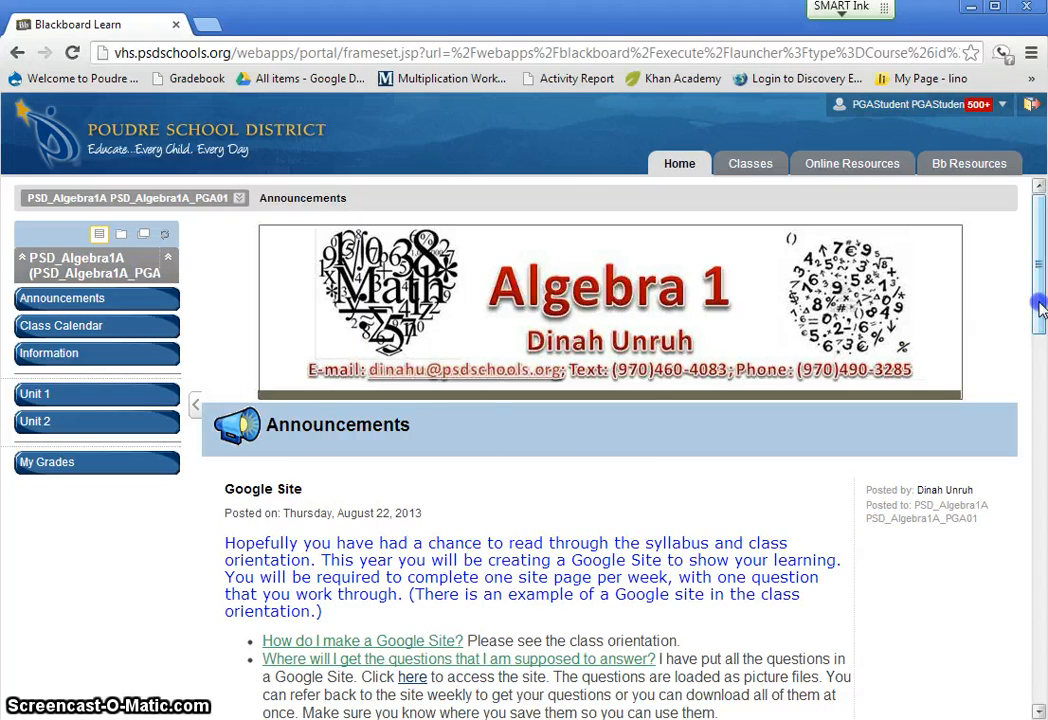
- Open the PSD Google Docs sign-in page in a new tab through the Students page of the Poudre Global Academy website
left_click_drag(1040, 308, 1040, 387)
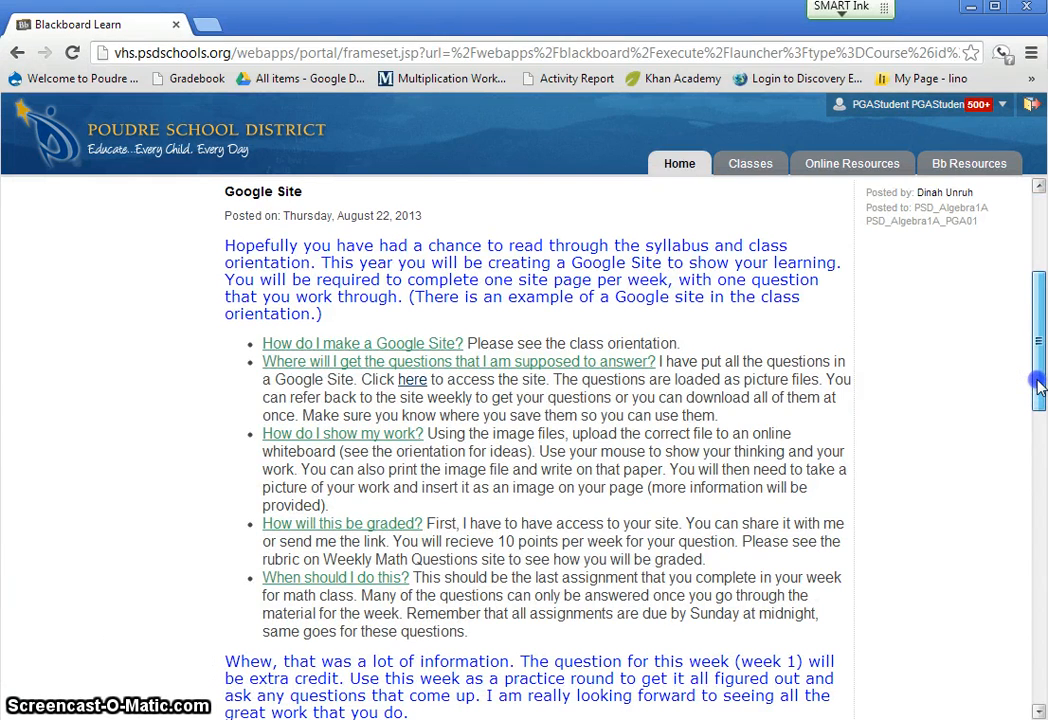
left_click_drag(1038, 388, 1036, 290)
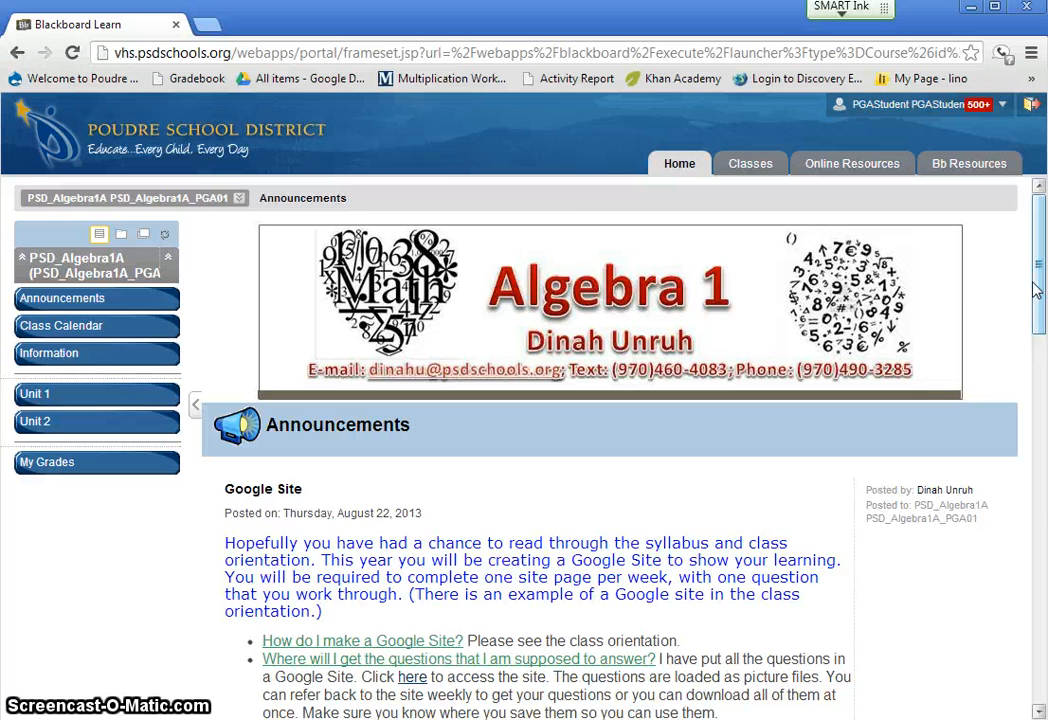
left_click(208, 25)
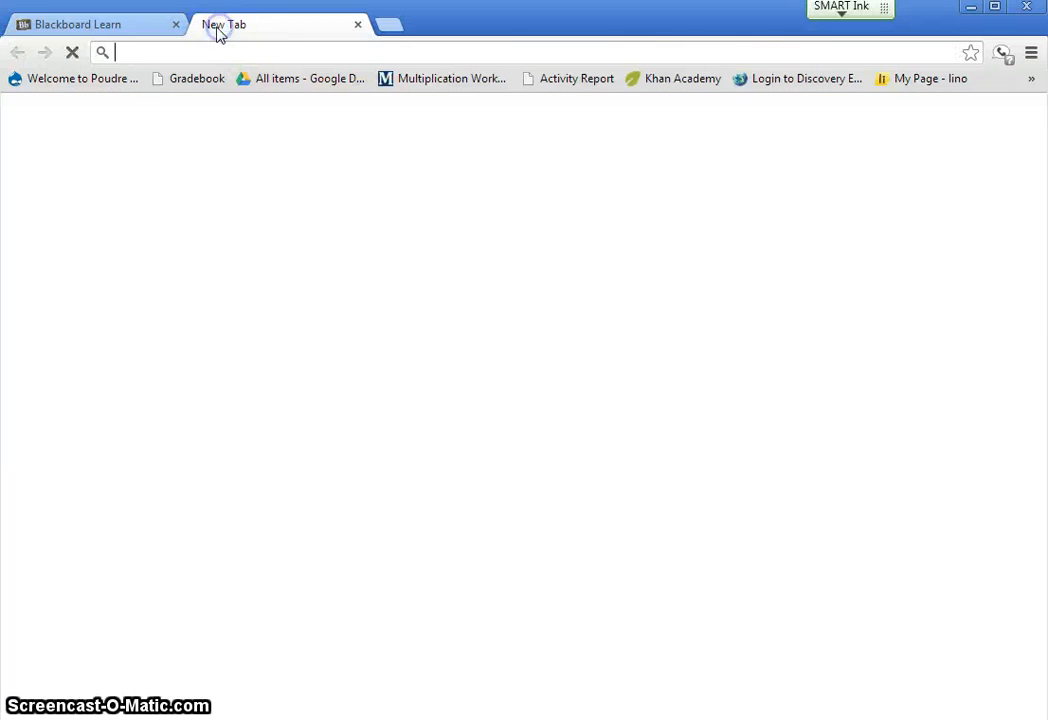
left_click(105, 80)
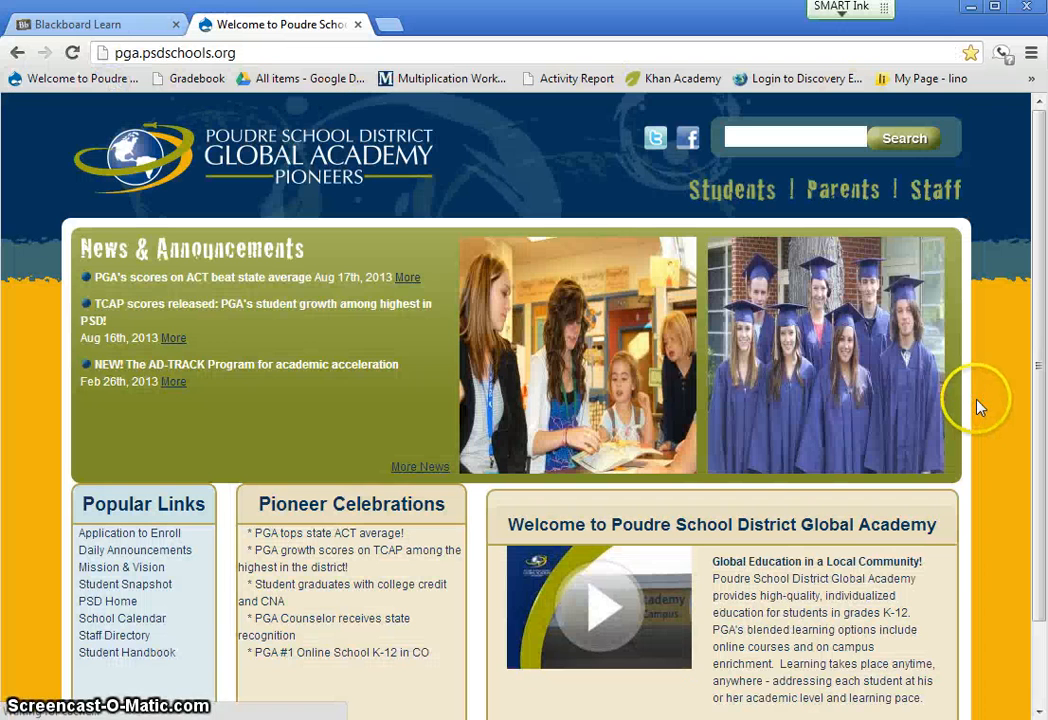
left_click(733, 196)
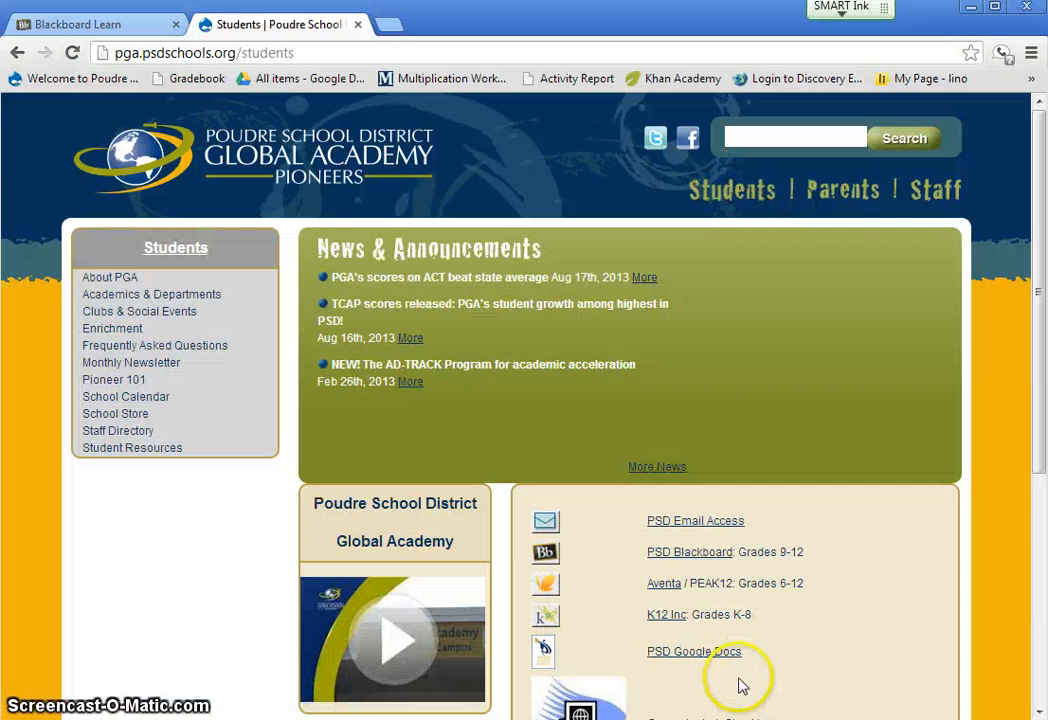
left_click(708, 653)
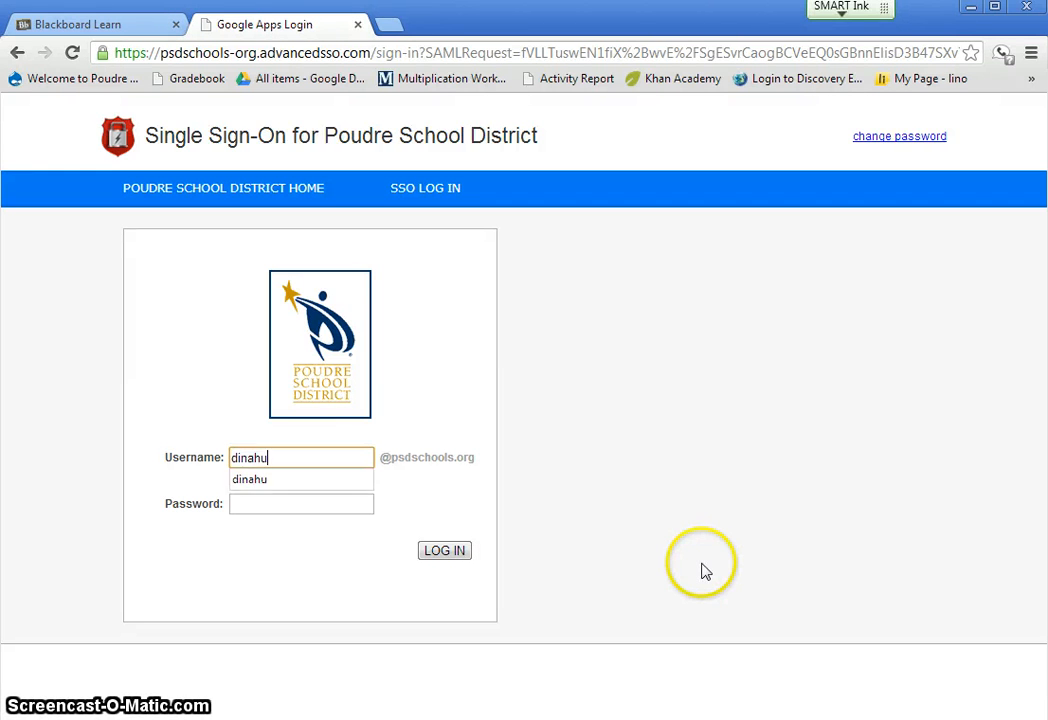
- Sign in to the school district account with the username and account password
key("Tab")
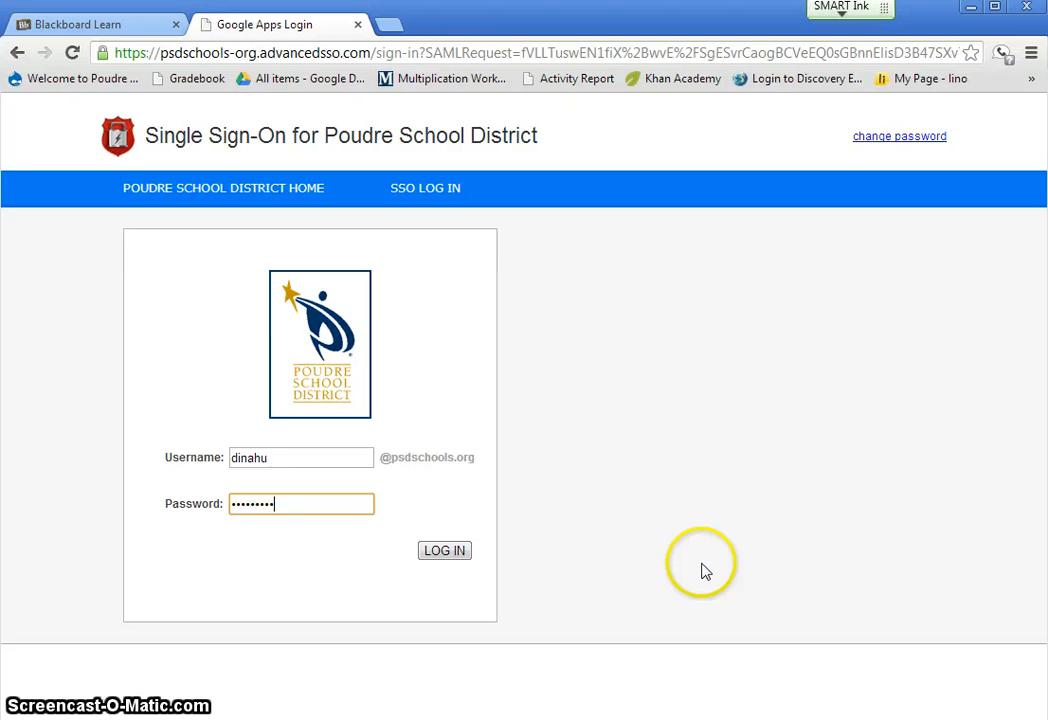
key("Return")
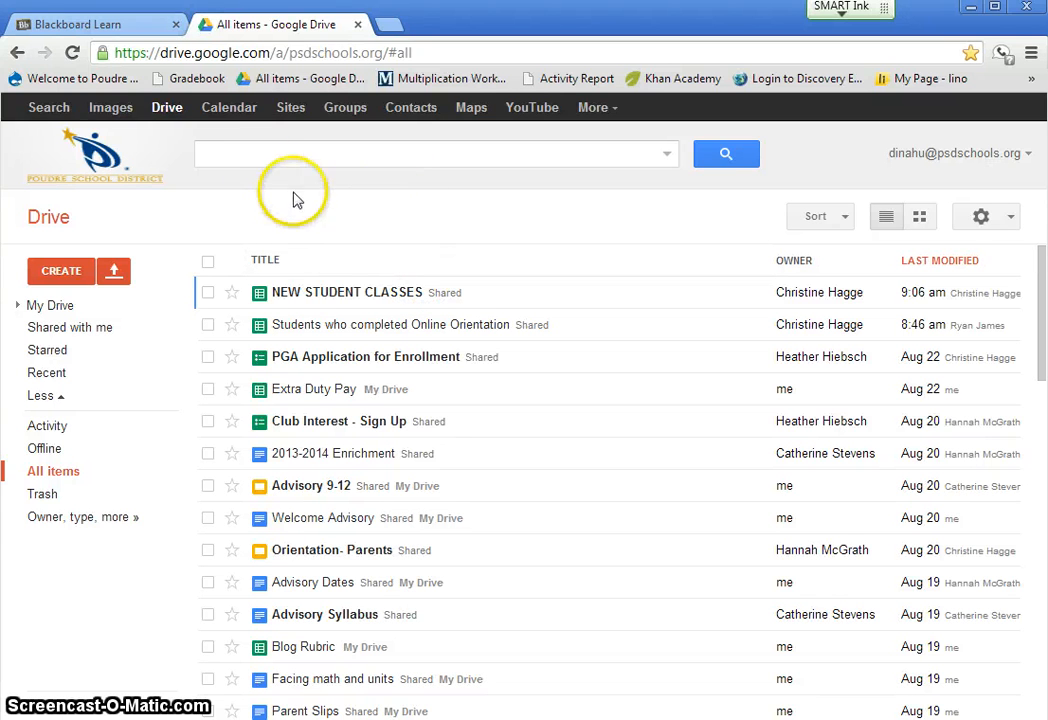
- Go to Google Sites and start a new site named "math rocks" from the blank template
left_click(283, 116)
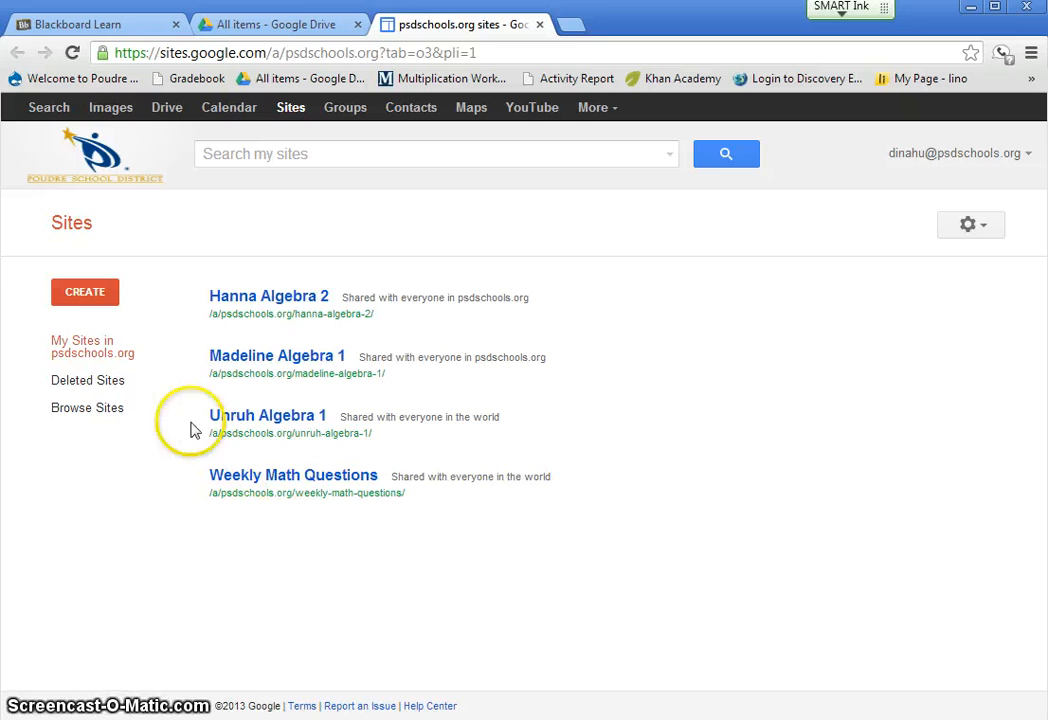
left_click(89, 302)
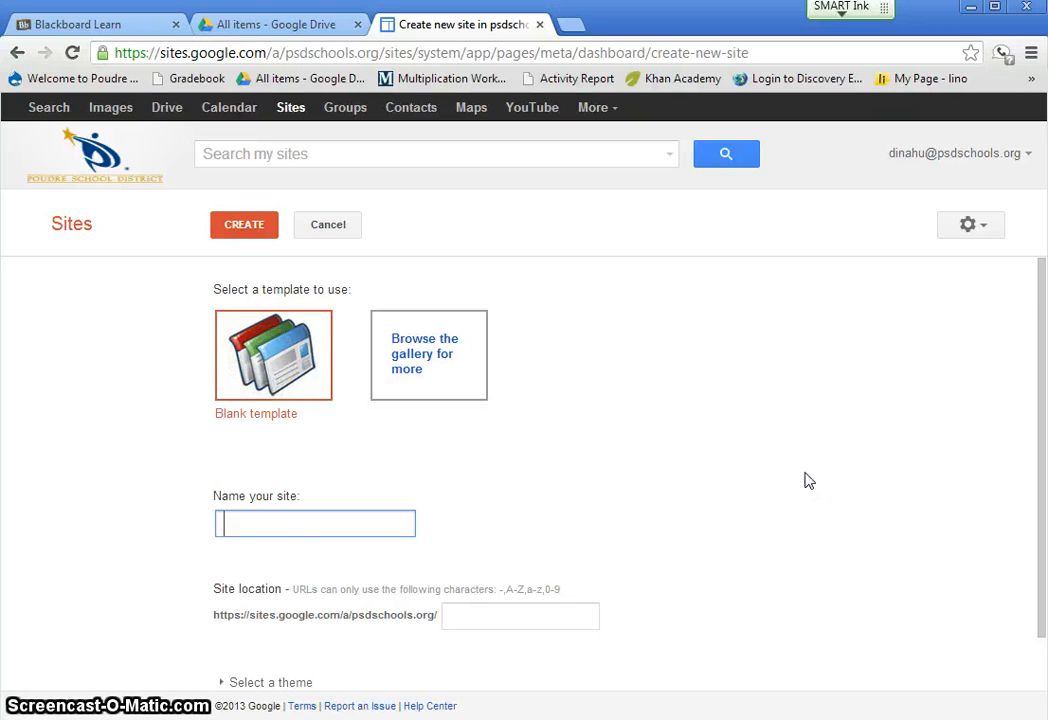
scroll(809, 481, "down", 1)
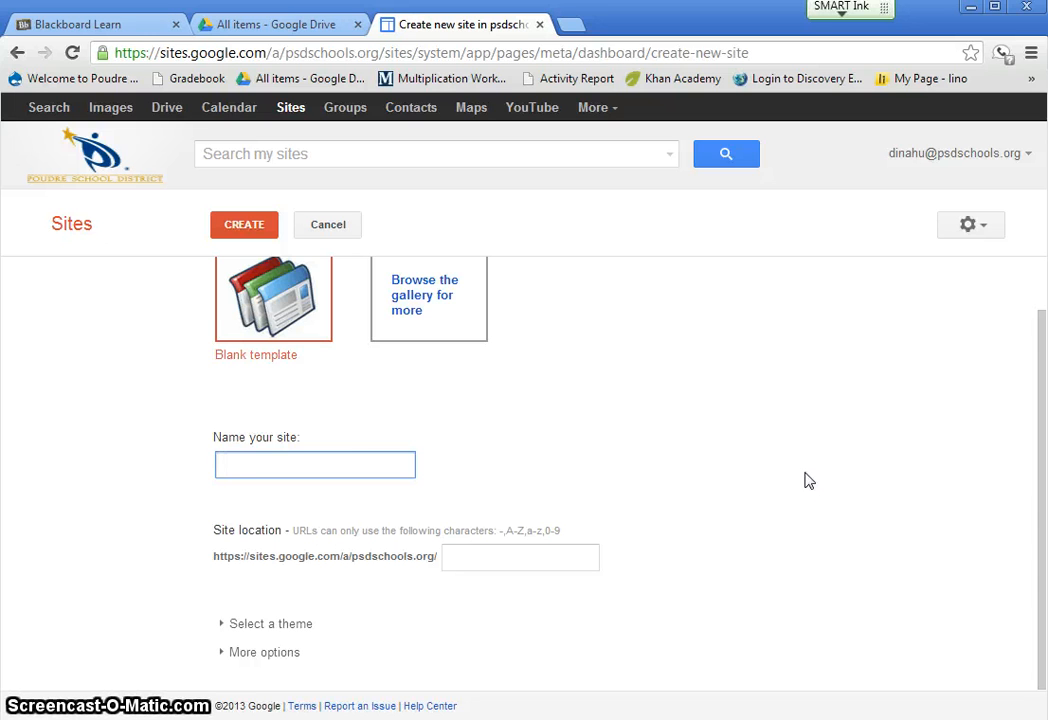
type("rocks")
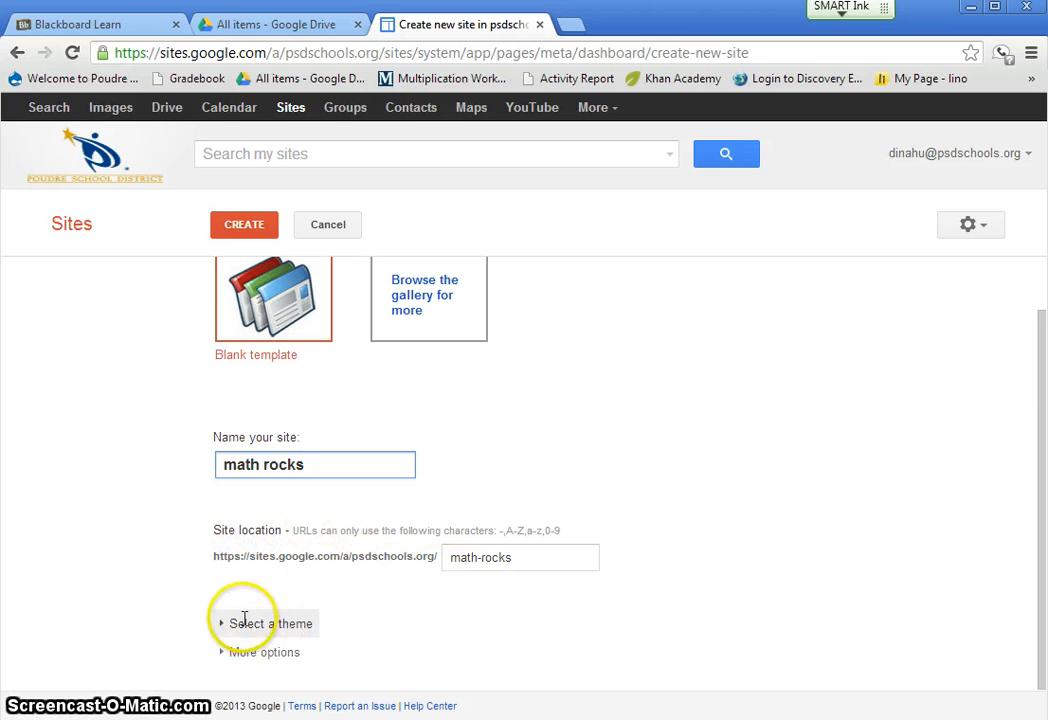
- Choose the Branches theme and create the "math rocks" site
left_click(263, 623)
scroll(994, 567, "down", 2)
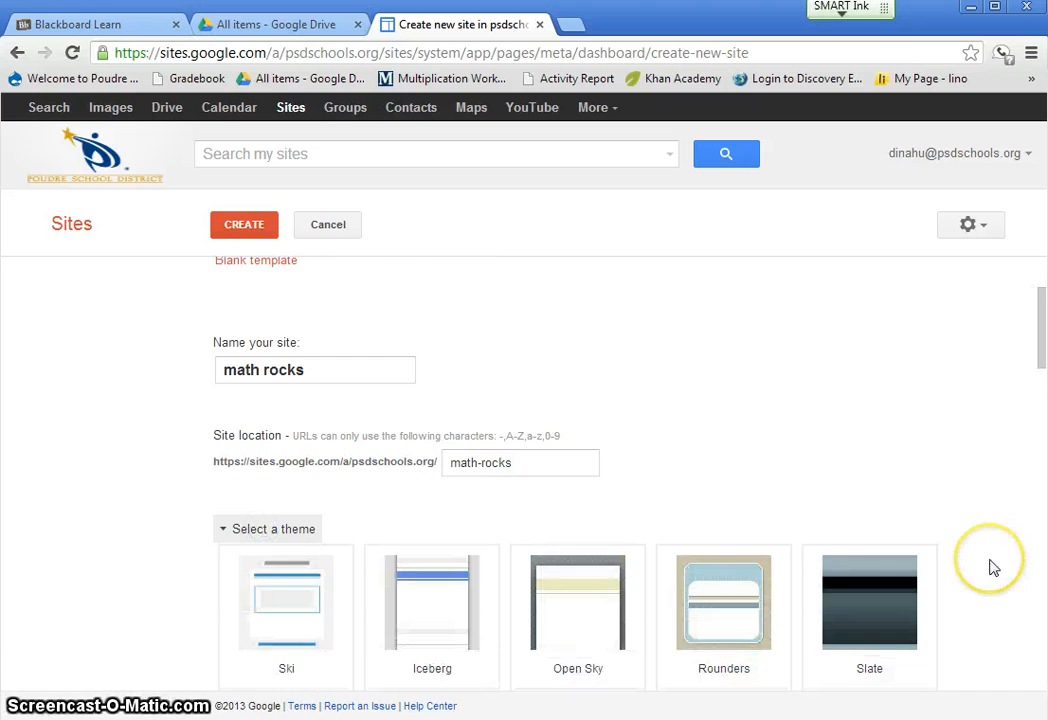
scroll(994, 567, "down", 3)
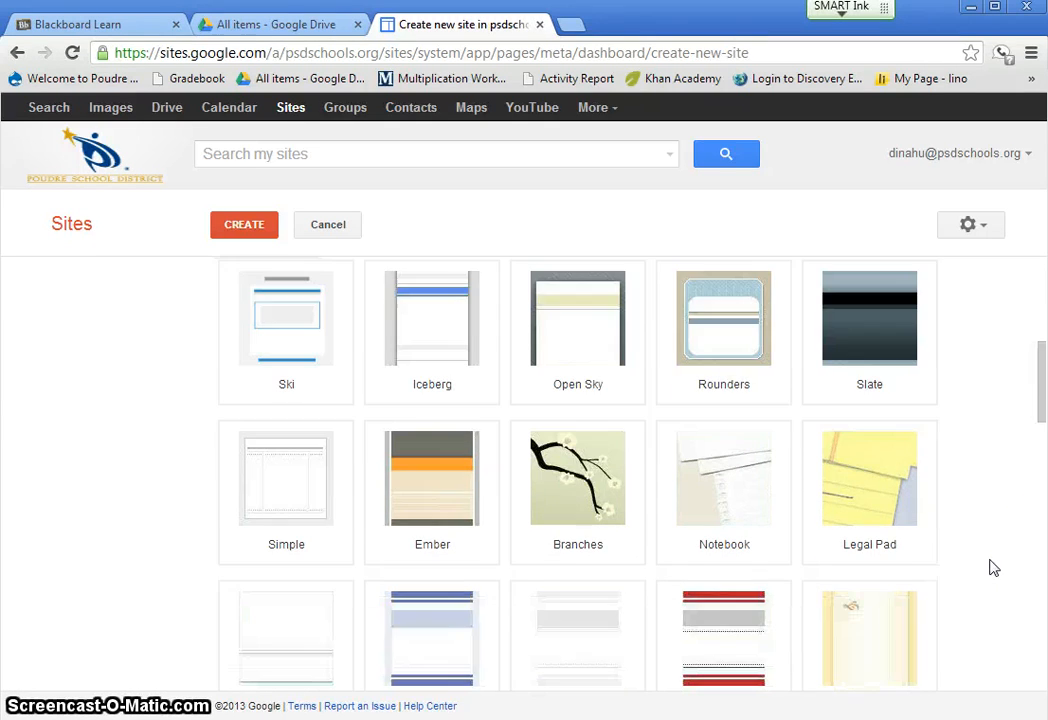
scroll(993, 566, "down", 1)
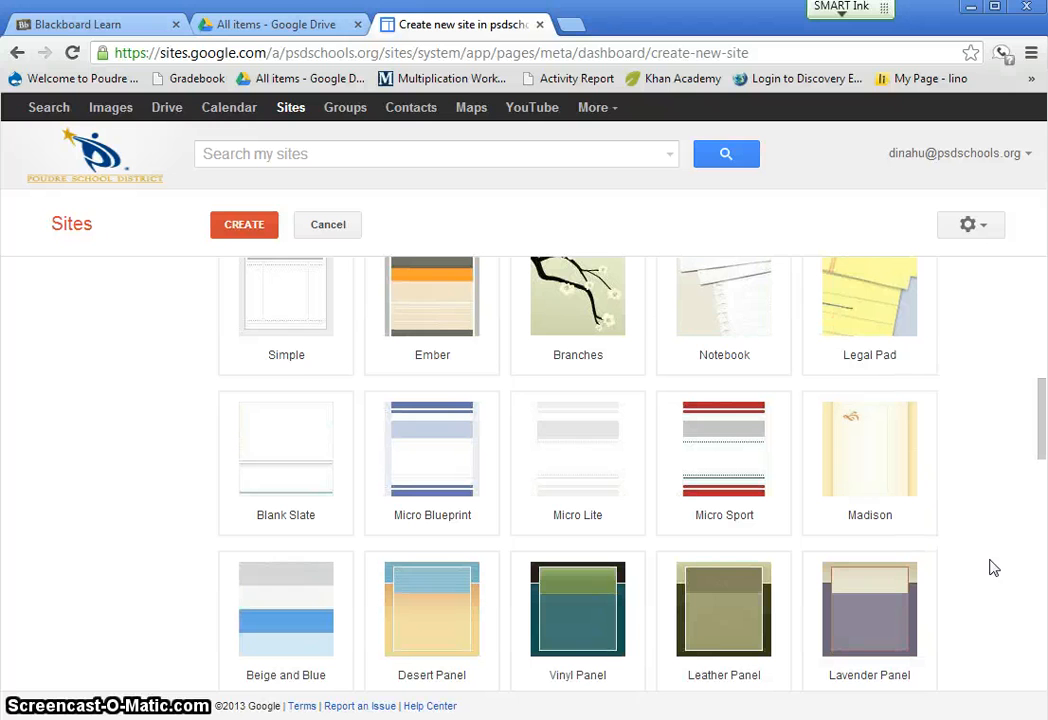
left_click(556, 293)
scroll(990, 393, "up", 3)
scroll(990, 393, "up", 3)
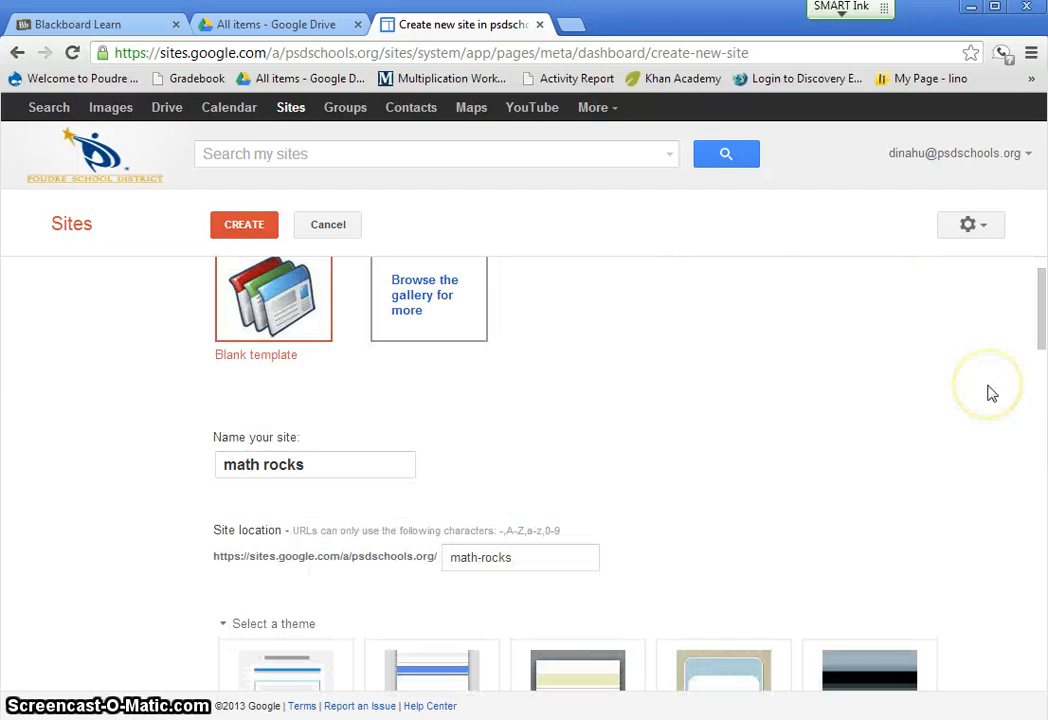
left_click(243, 224)
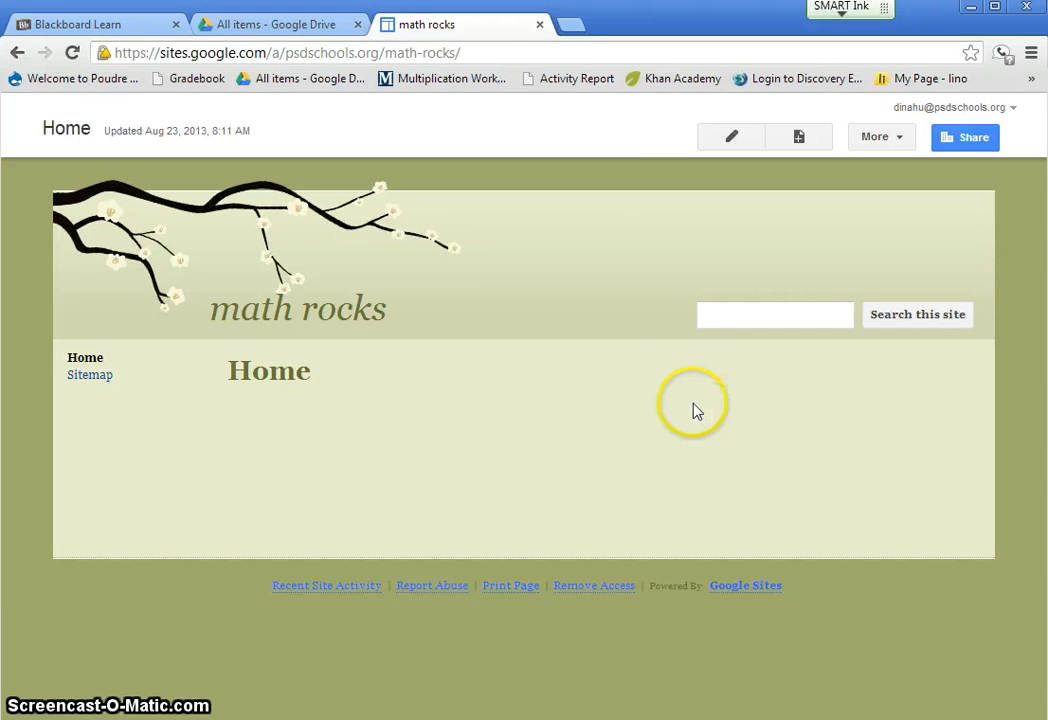
- Enter the teacher's e-mail address as an invitee in the site's sharing settings, then return to the site
left_click(970, 138)
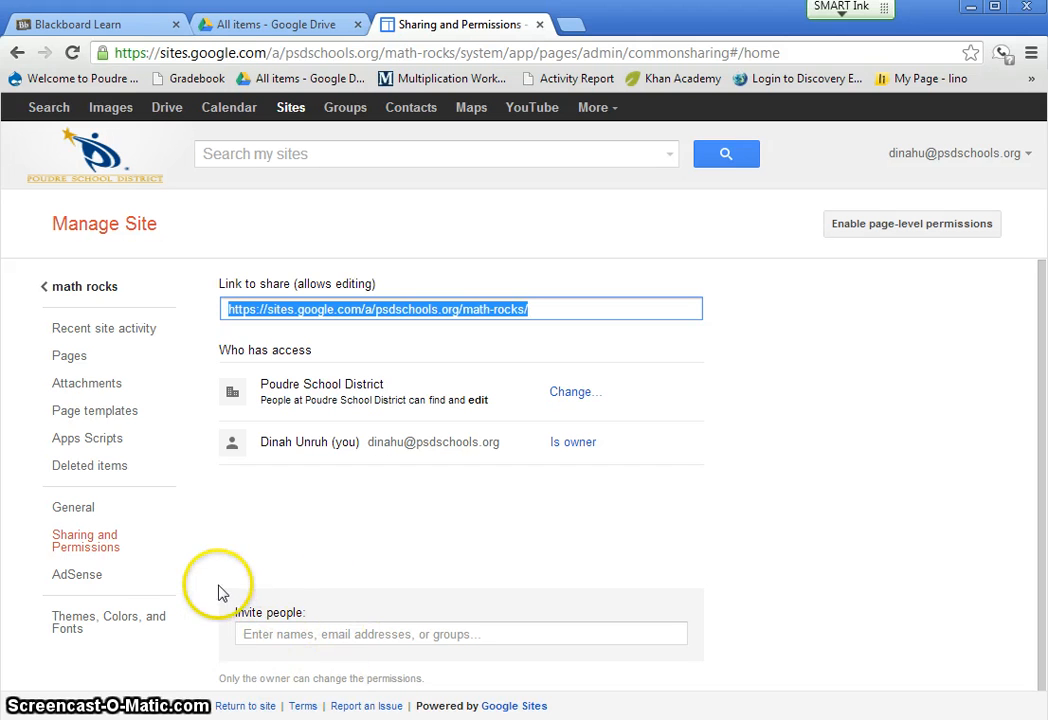
left_click(276, 630)
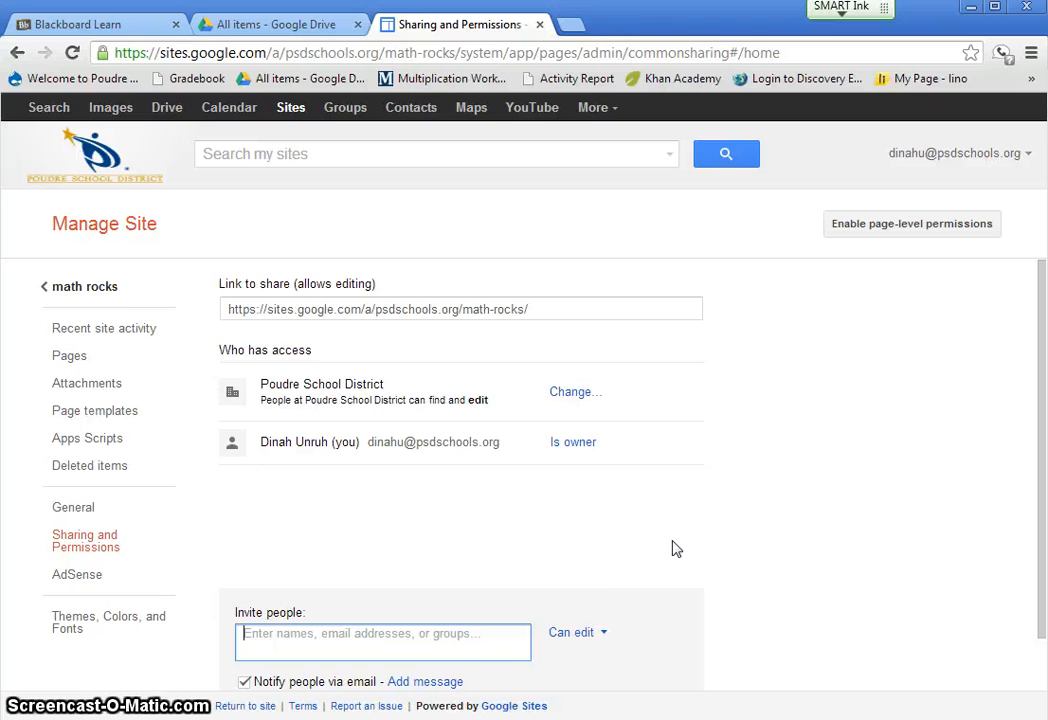
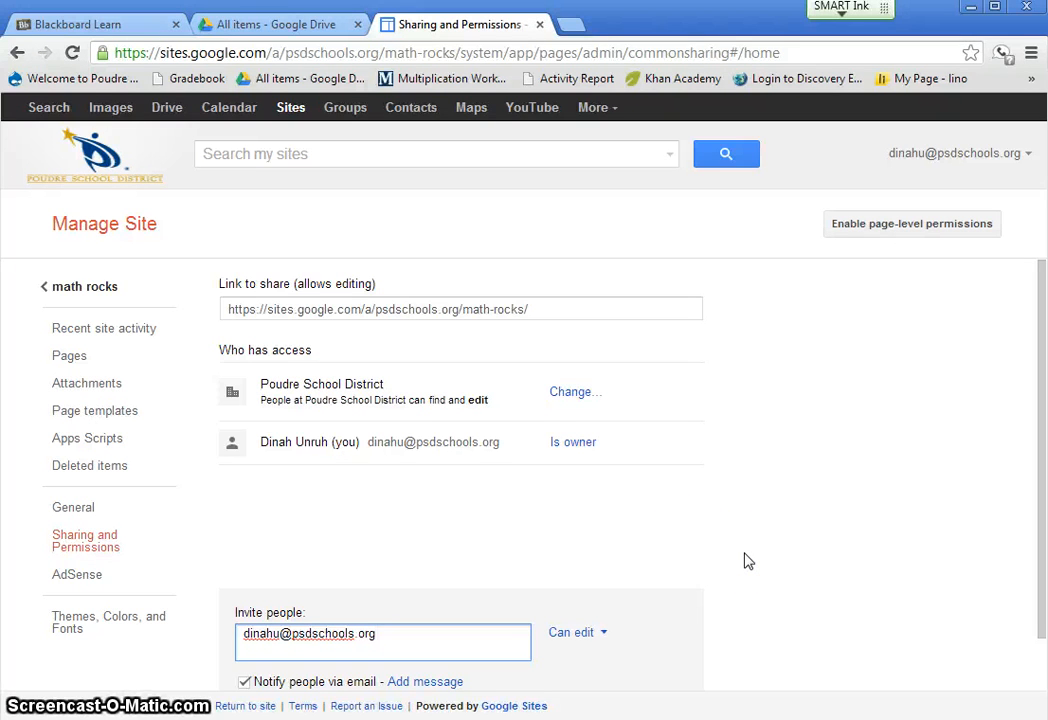
scroll(745, 561, "down", 1)
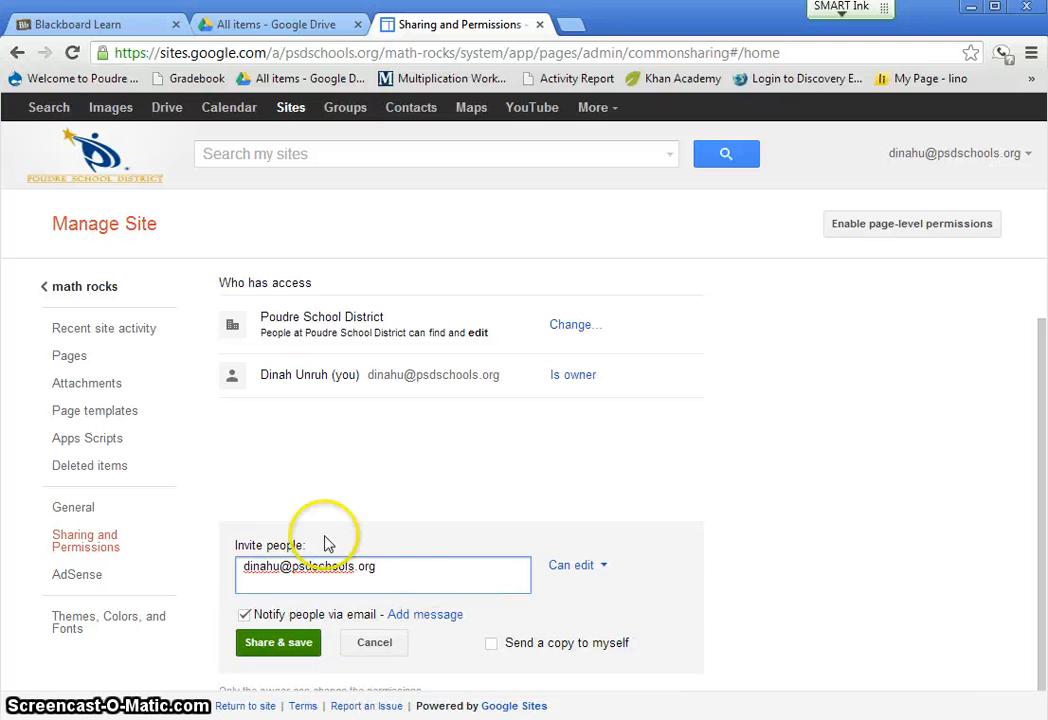
left_click(291, 648)
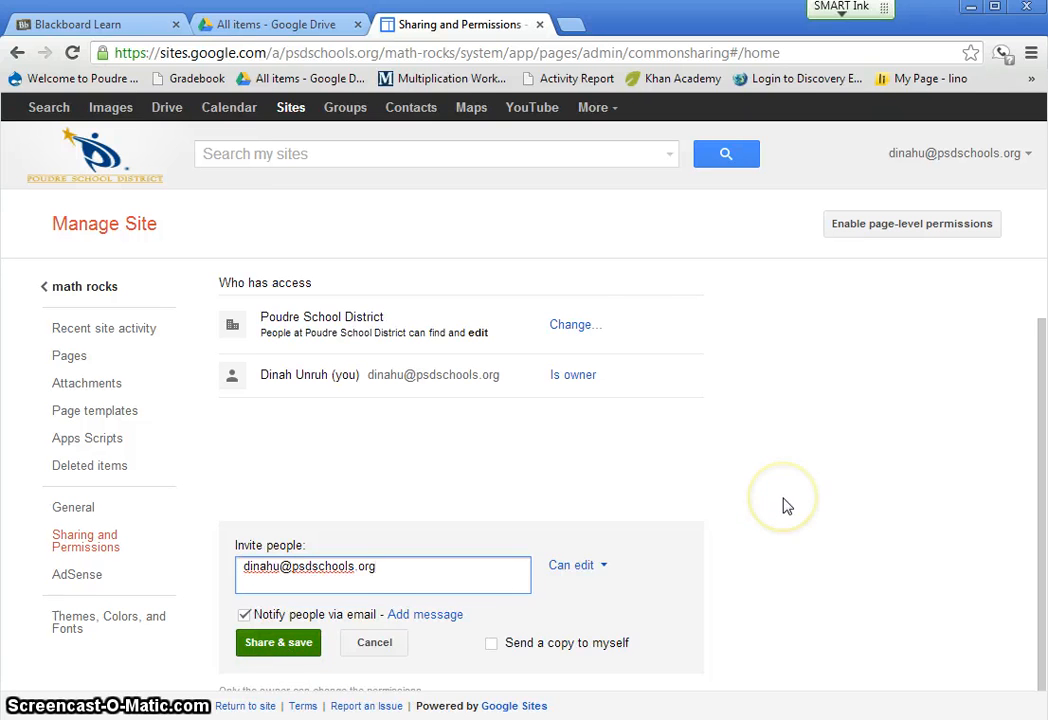
scroll(787, 506, "up", 1)
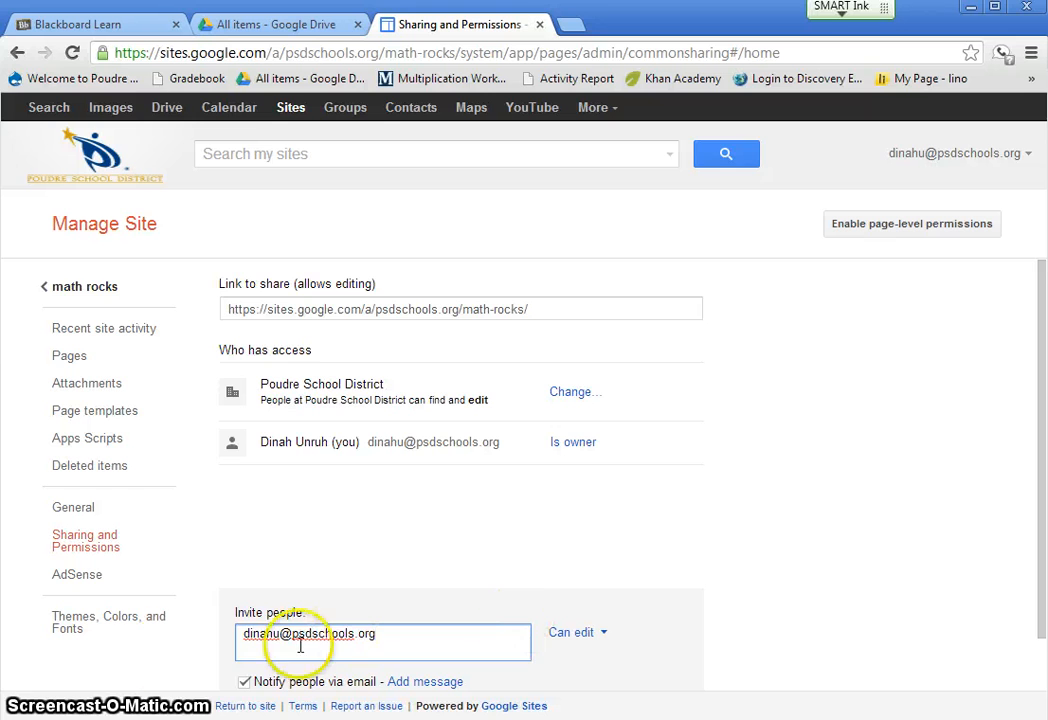
left_click(104, 290)
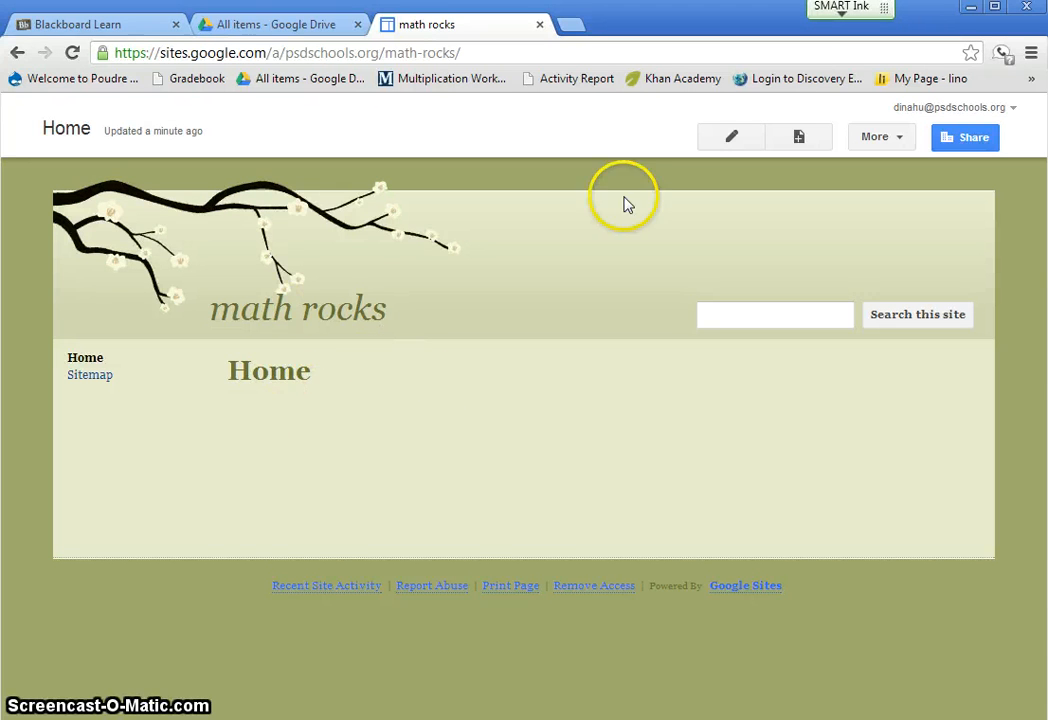
- Add the text "This is my great math site :)" to the Home page body and save the page
left_click(731, 137)
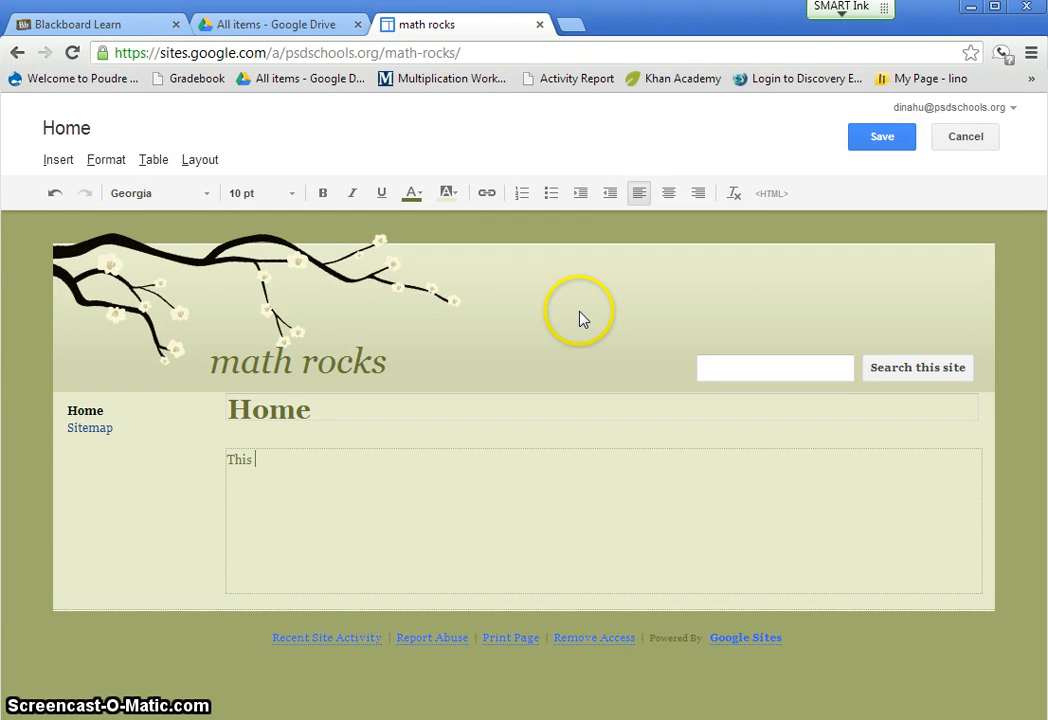
type("This is my great m")
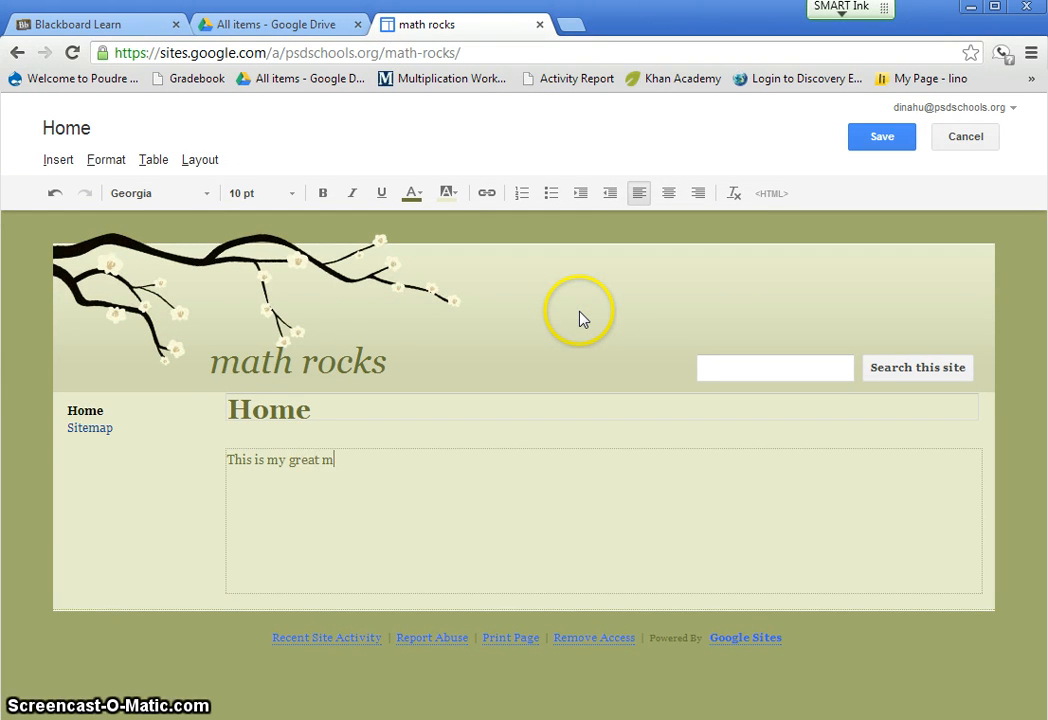
type("ath site :")
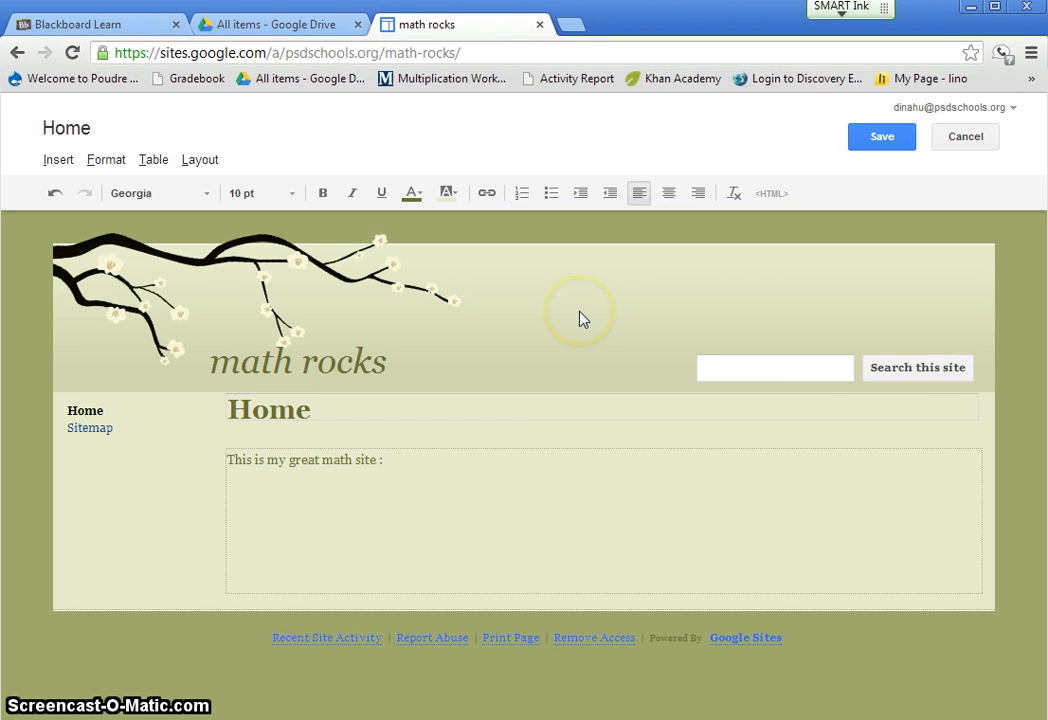
type(")")
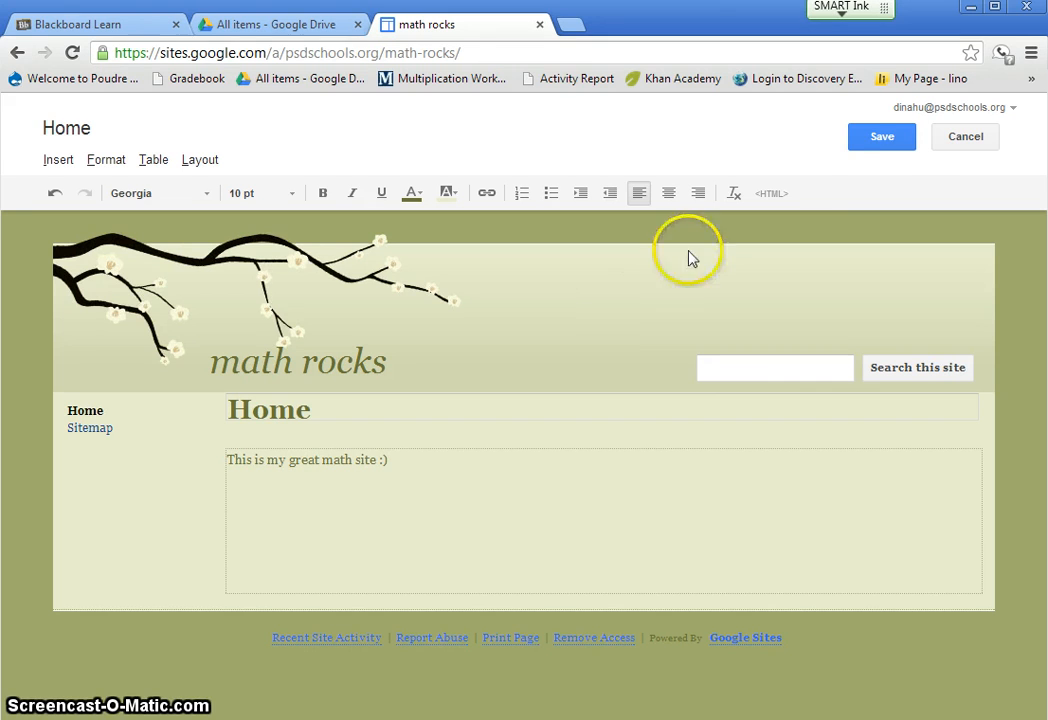
left_click(858, 152)
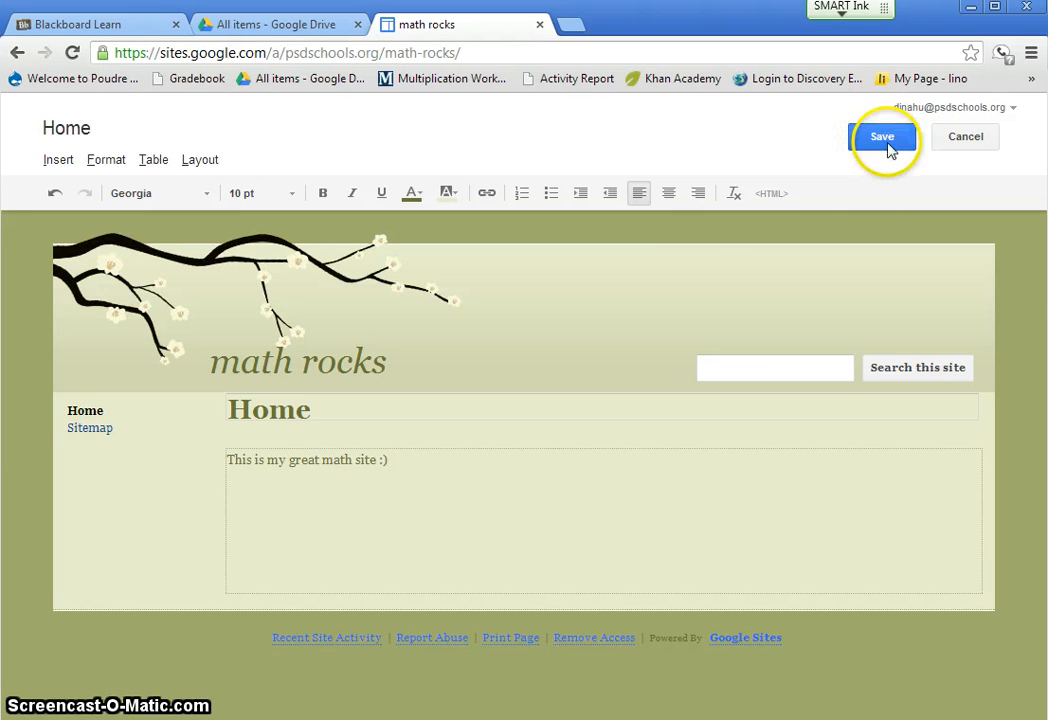
left_click(880, 140)
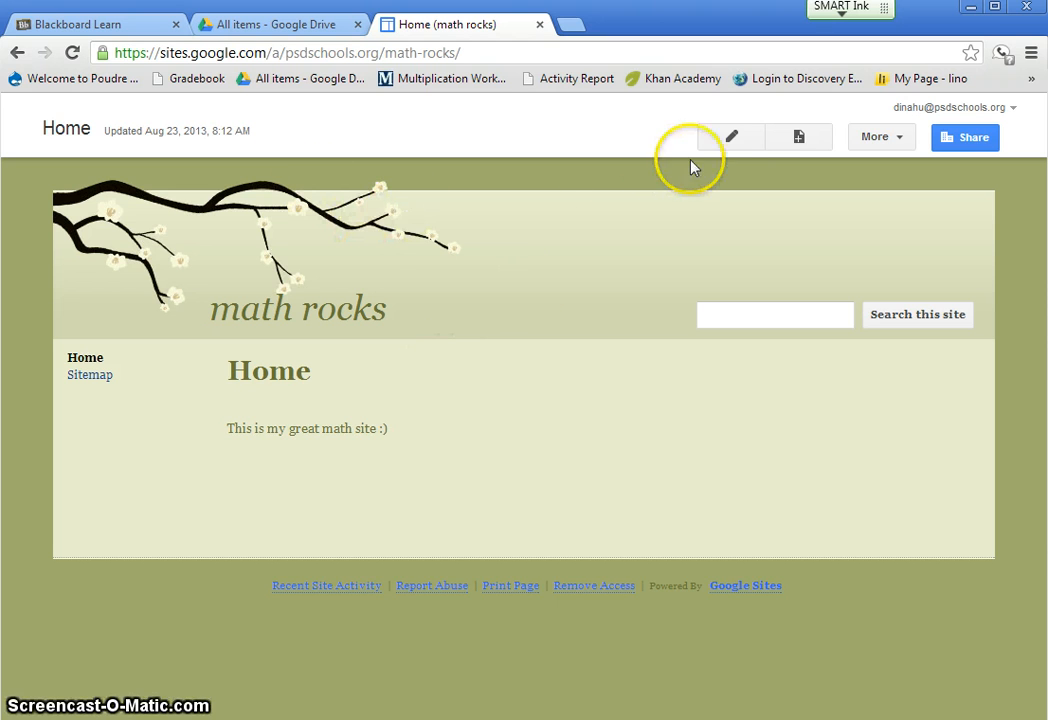
- Create a new web page named "Week 1" placed under Home in the math rocks site
left_click(799, 137)
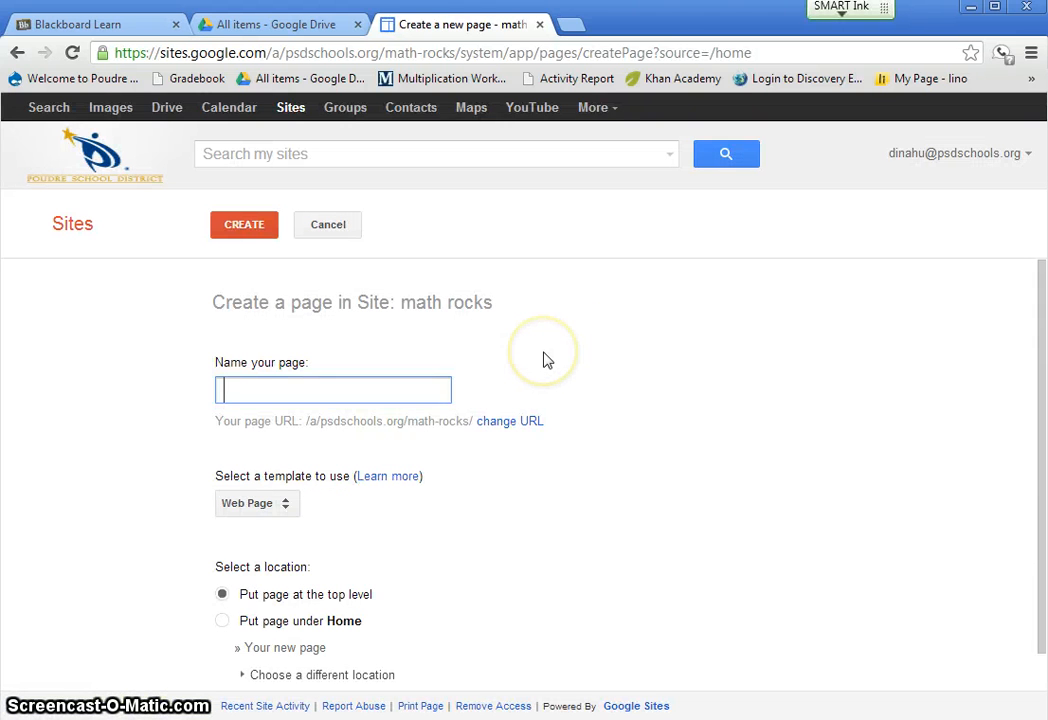
type("Week 1")
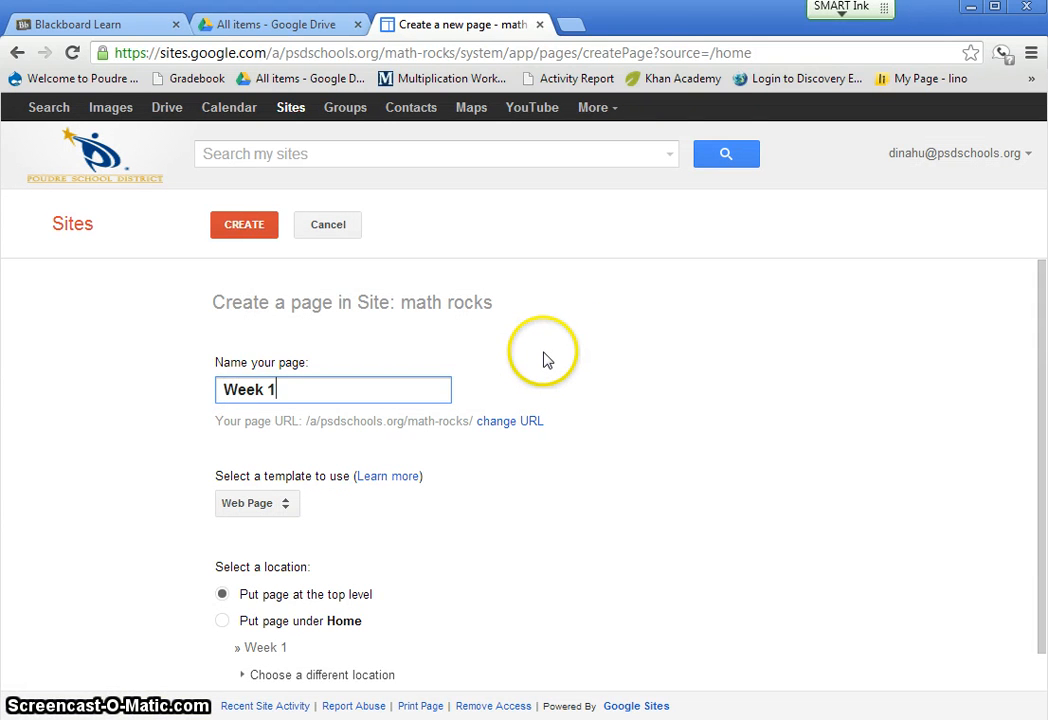
scroll(463, 482, "down", 1)
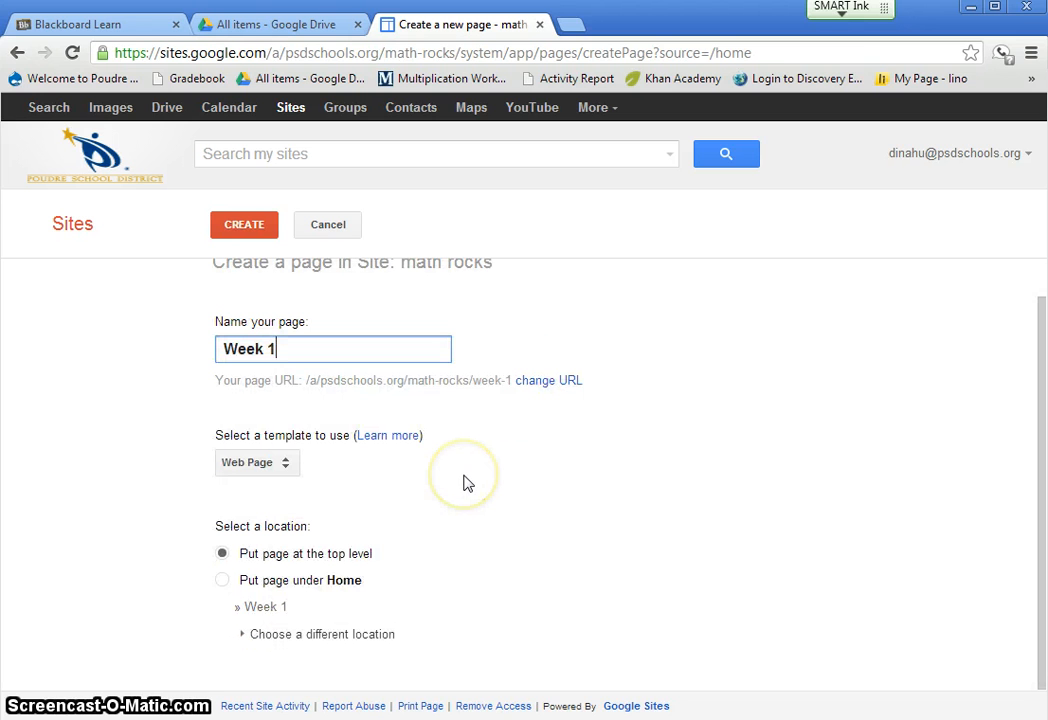
left_click(224, 582)
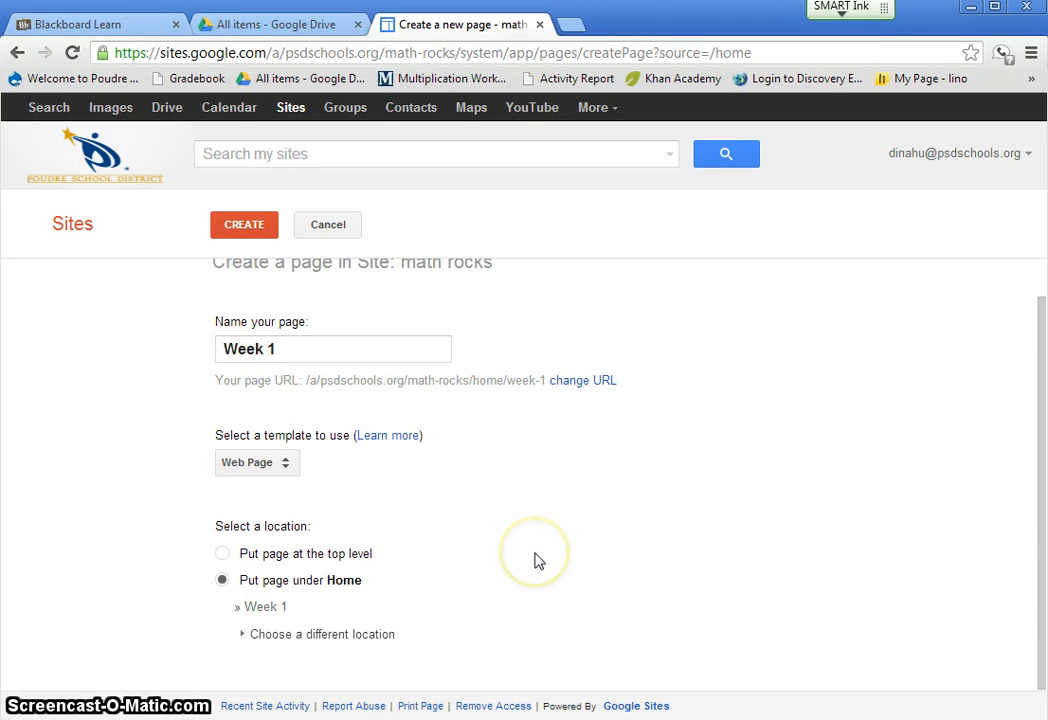
left_click(242, 226)
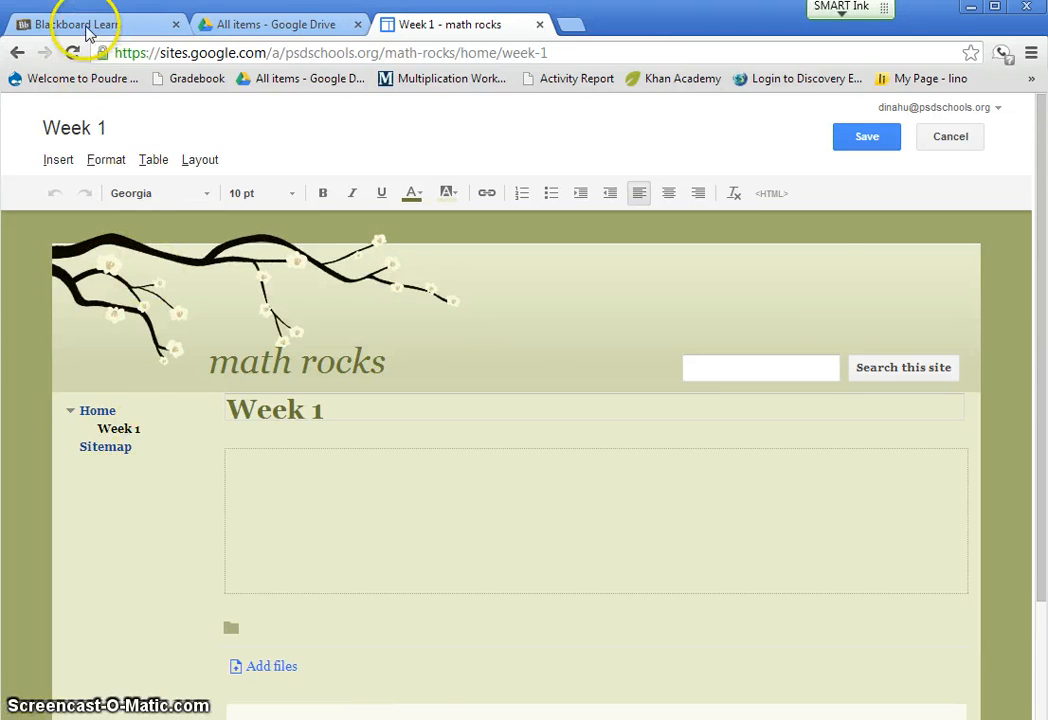
- Switch to the Blackboard course and open the Algebra 1A page of the Weekly Math Questions site linked in the Google Site announcement
left_click(86, 26)
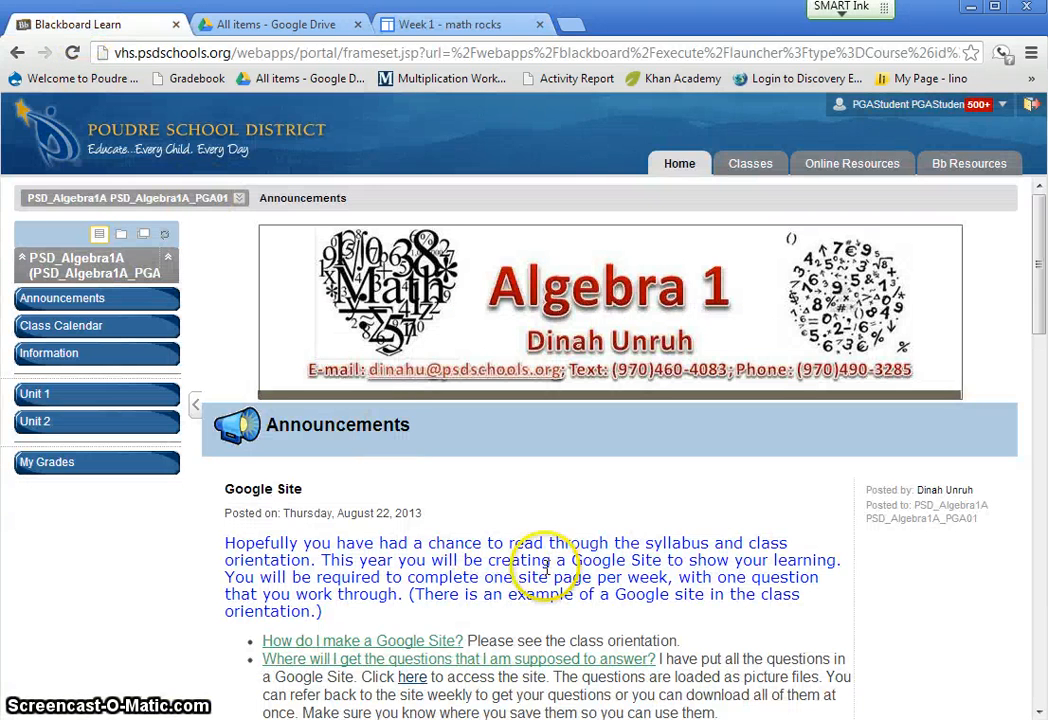
scroll(547, 568, "down", 2)
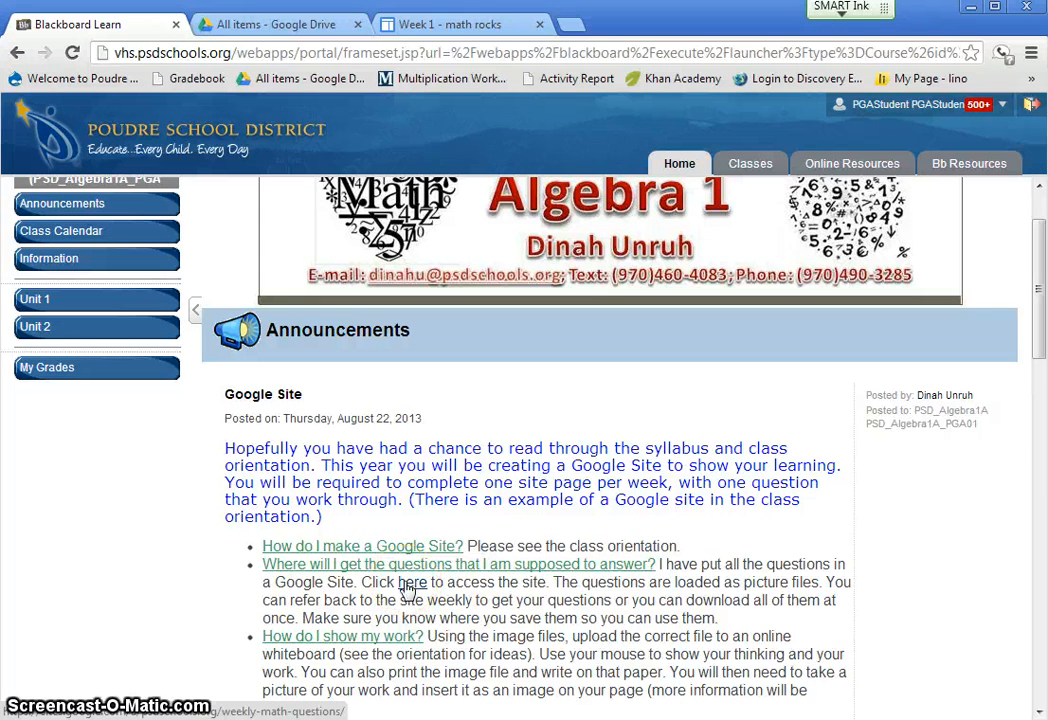
left_click(408, 590)
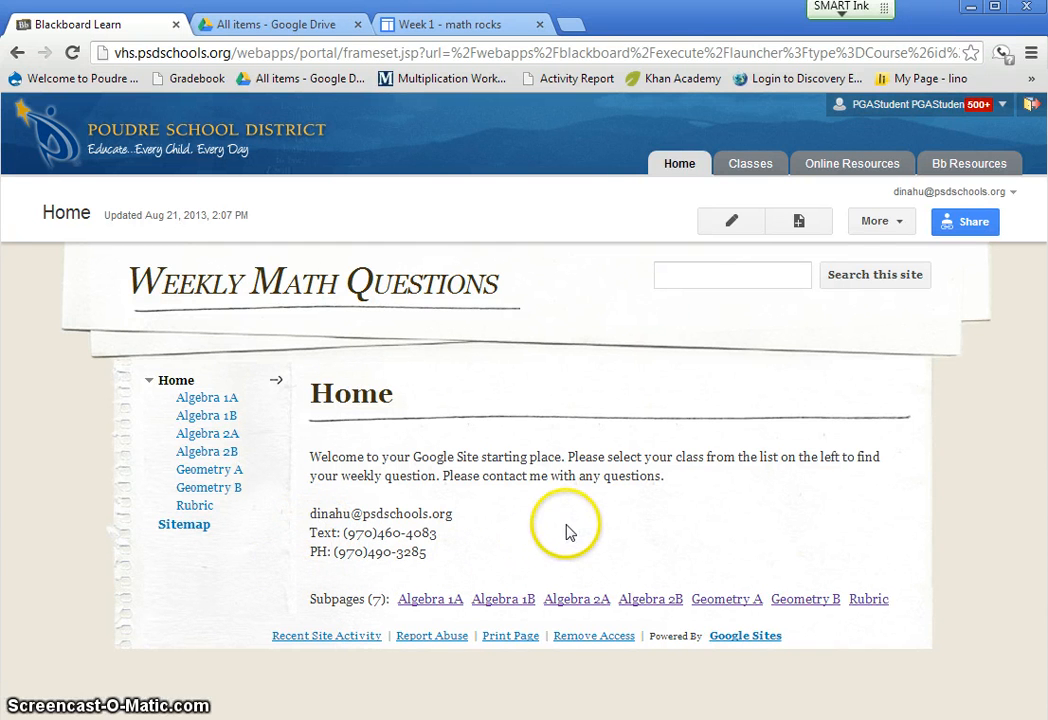
left_click(220, 407)
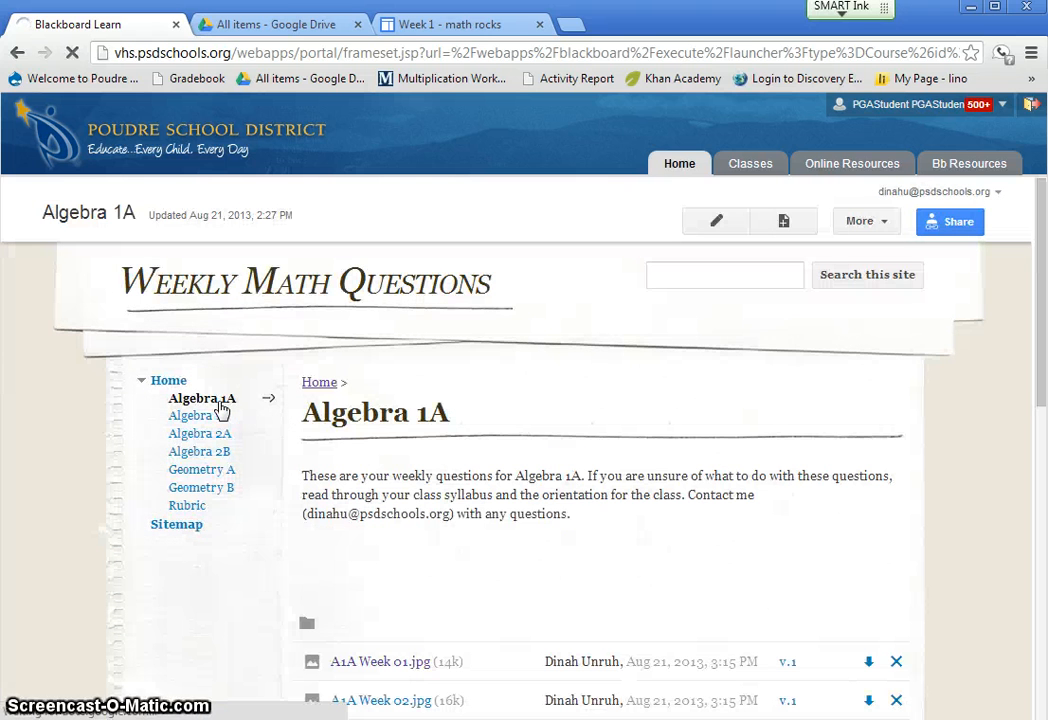
- Find "A1A Week 01.jpg" in the Algebra 1A file list, download it and open the downloaded image
scroll(855, 537, "down", 2)
scroll(855, 537, "down", 6)
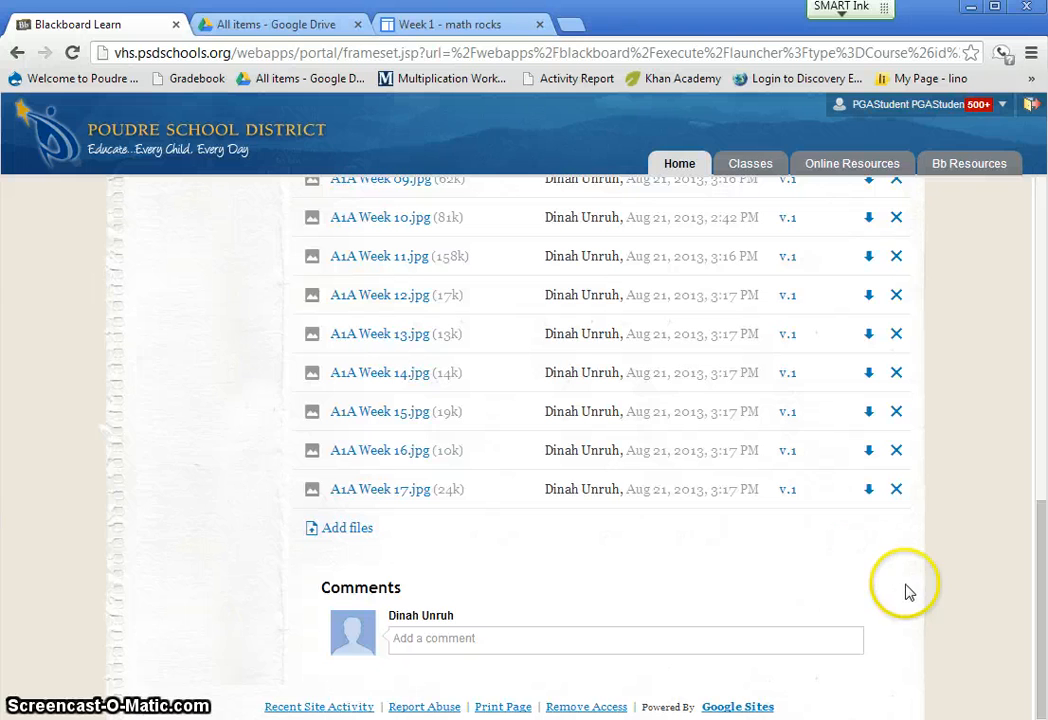
scroll(927, 547, "up", 4)
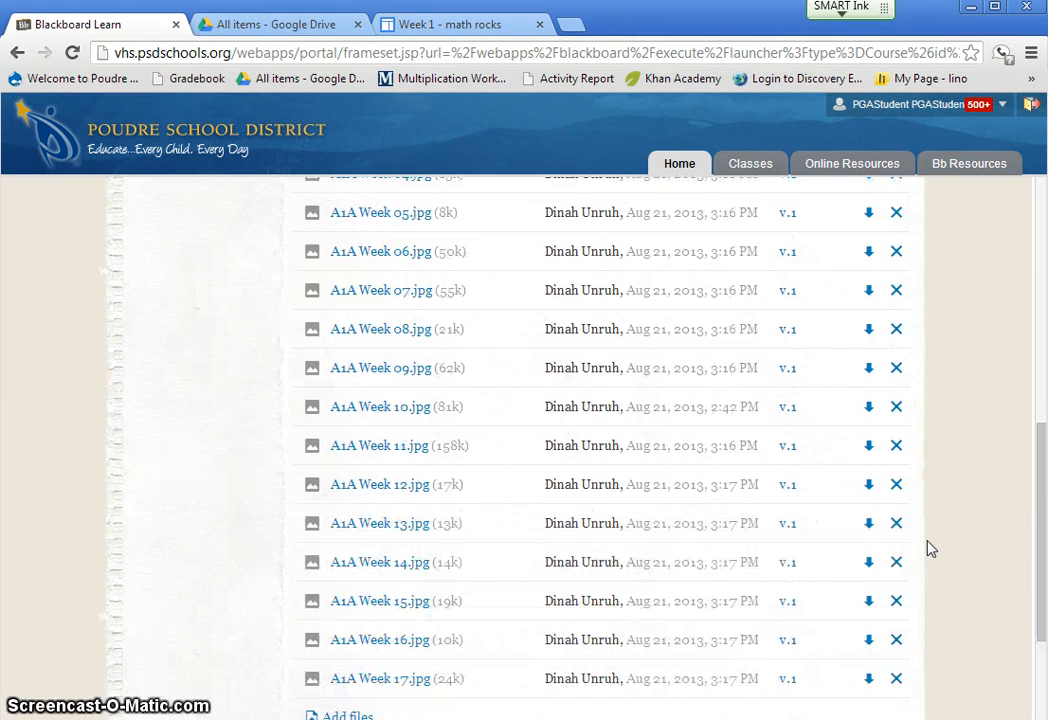
scroll(927, 547, "up", 2)
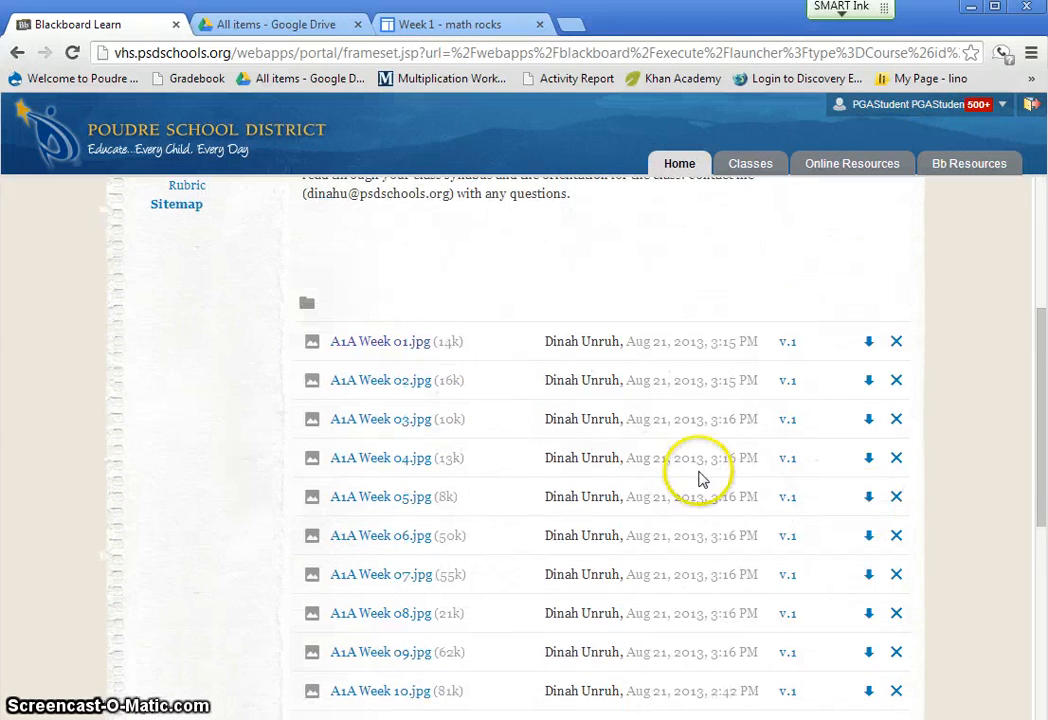
left_click(387, 350)
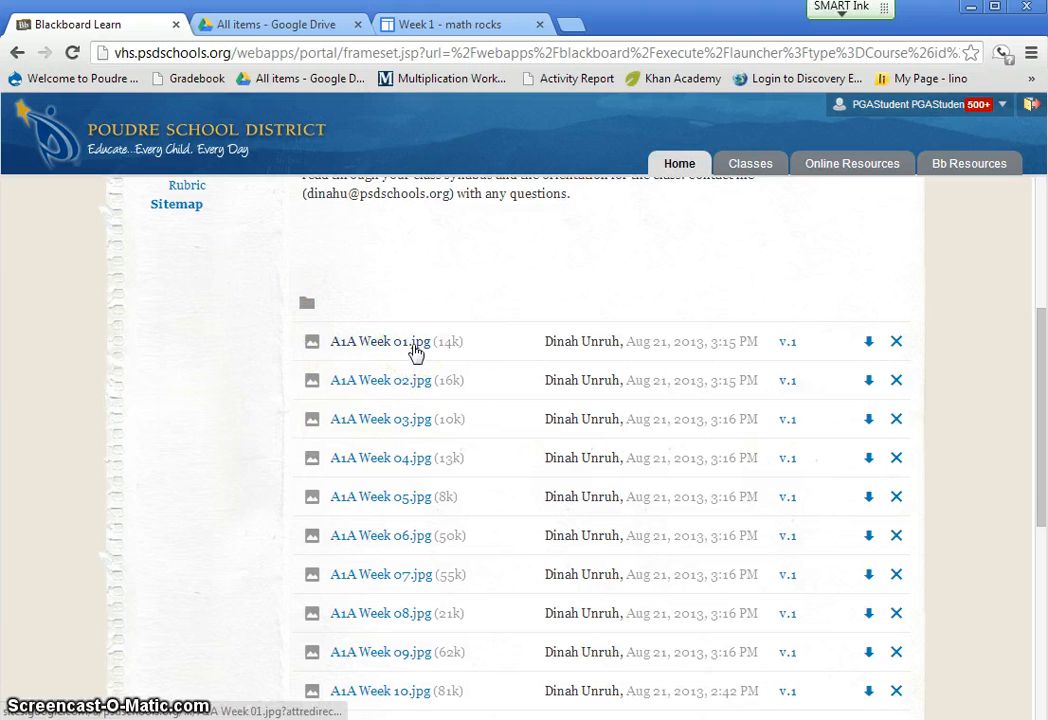
left_click(869, 342)
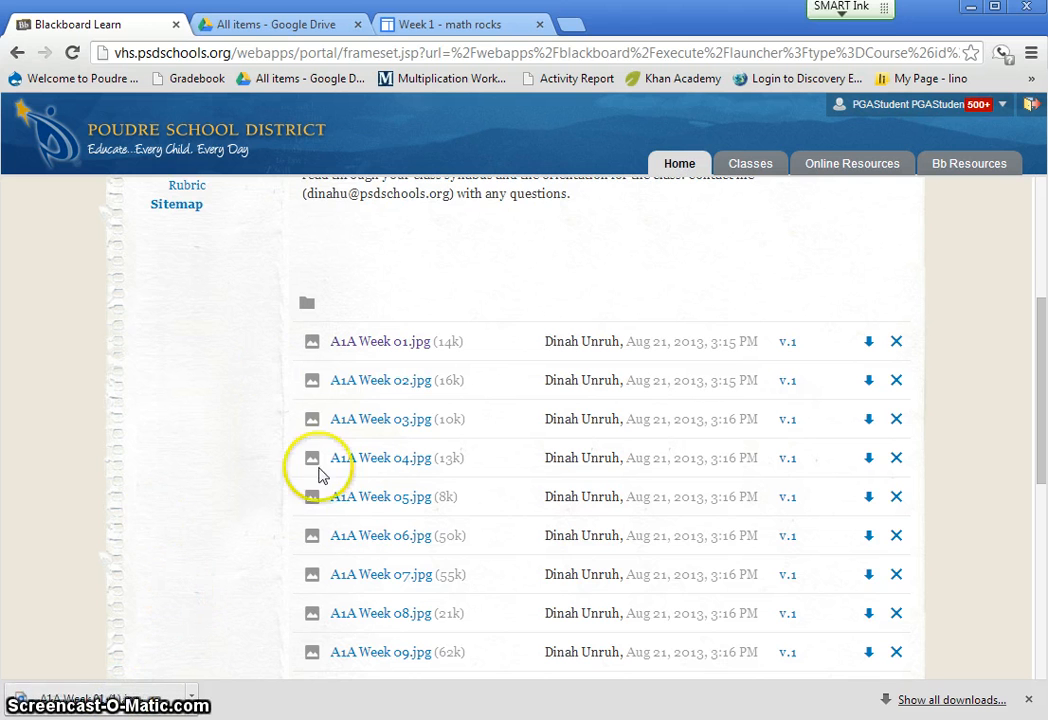
left_click(180, 662)
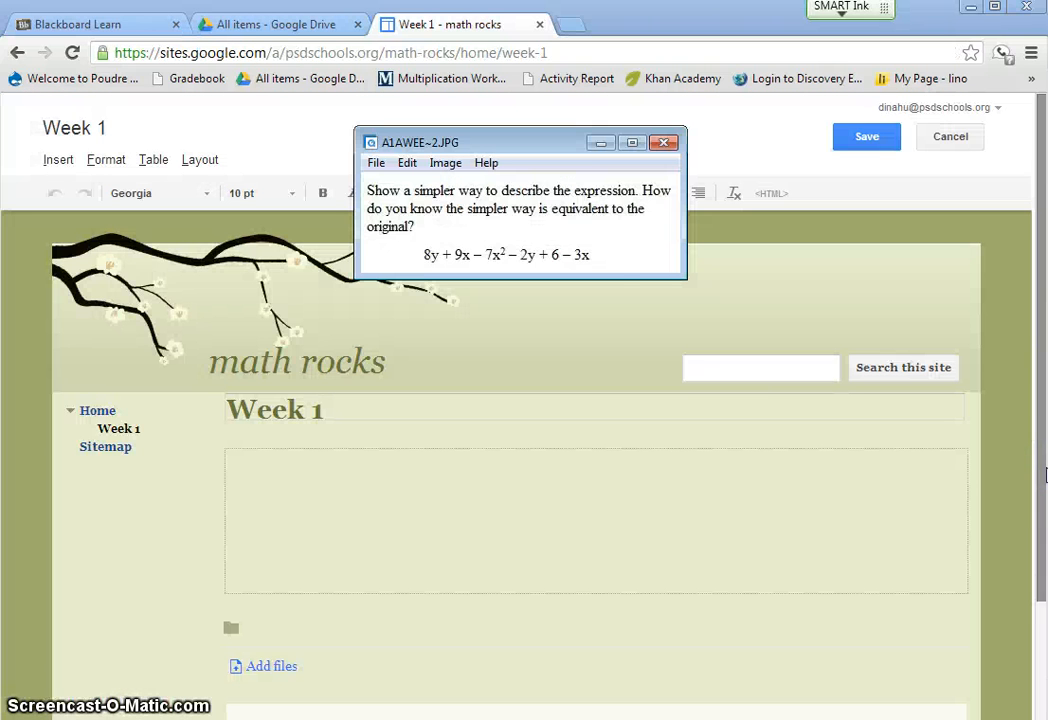
- Go to twiddla.com in a new browser tab and start a new meeting
left_click(100, 33)
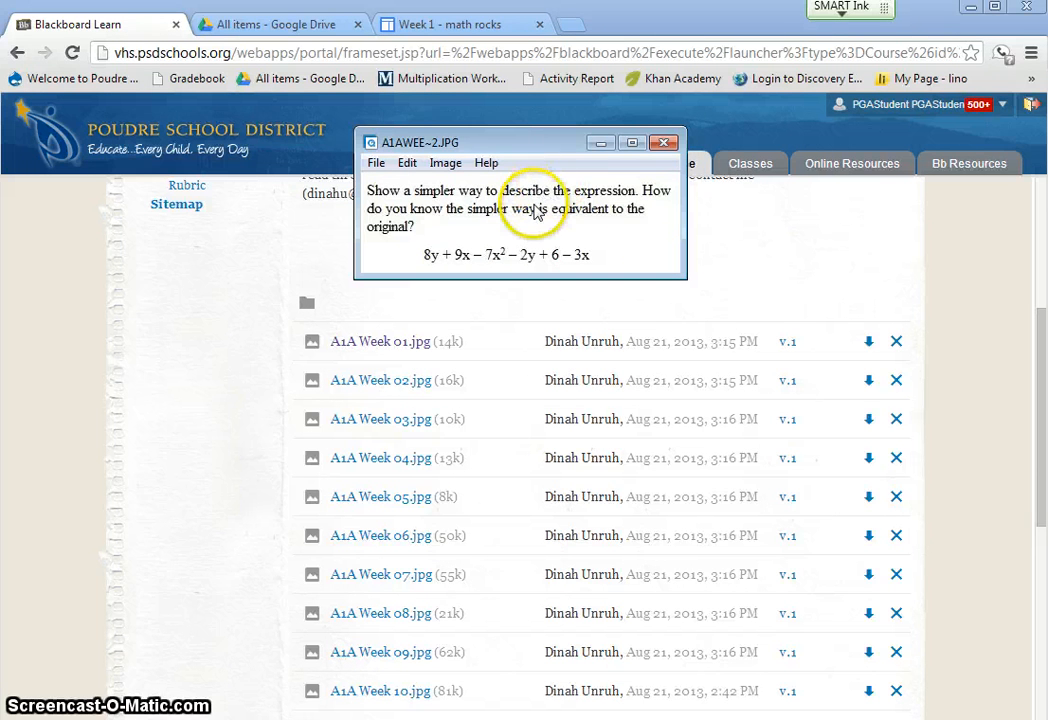
left_click(566, 26)
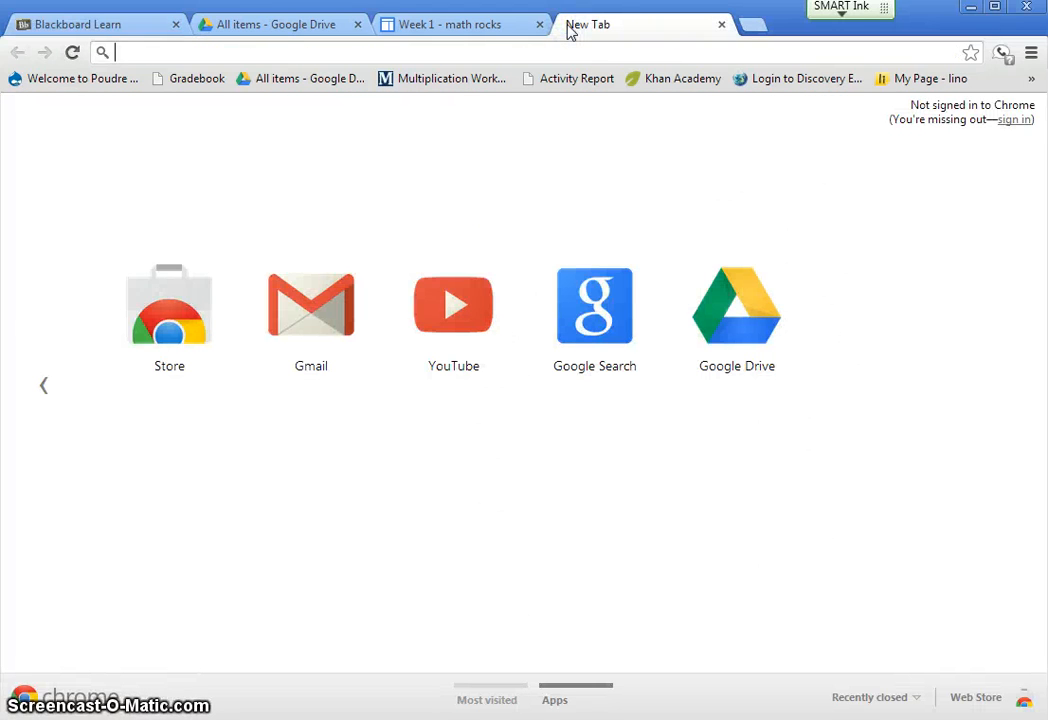
type("t")
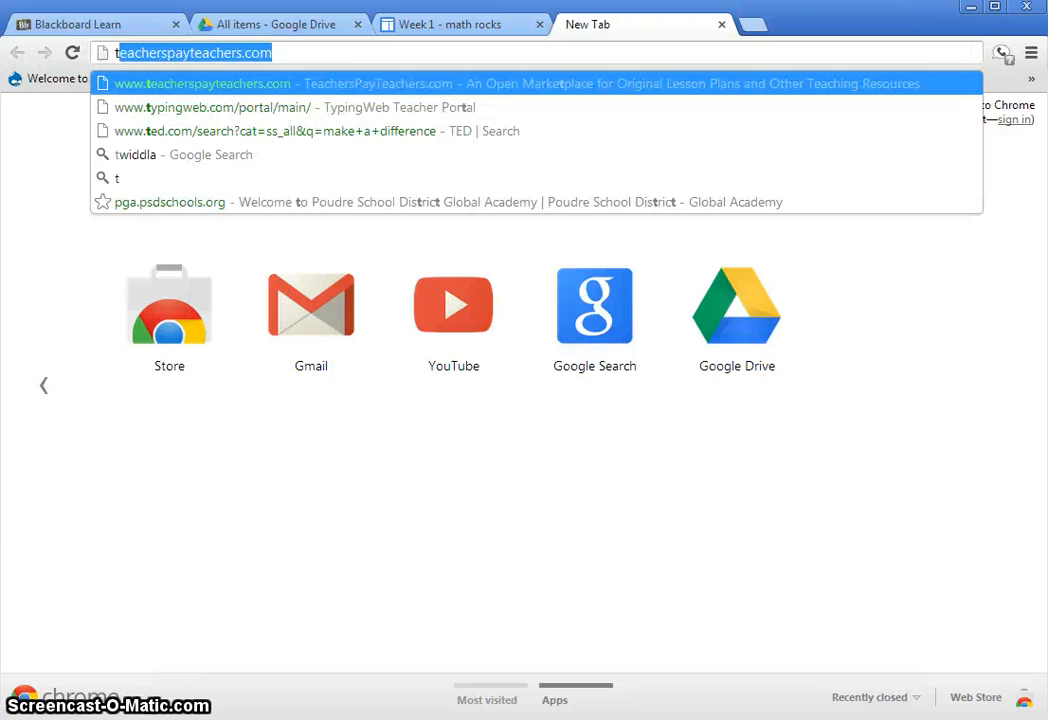
type("widdla.com")
key("Return")
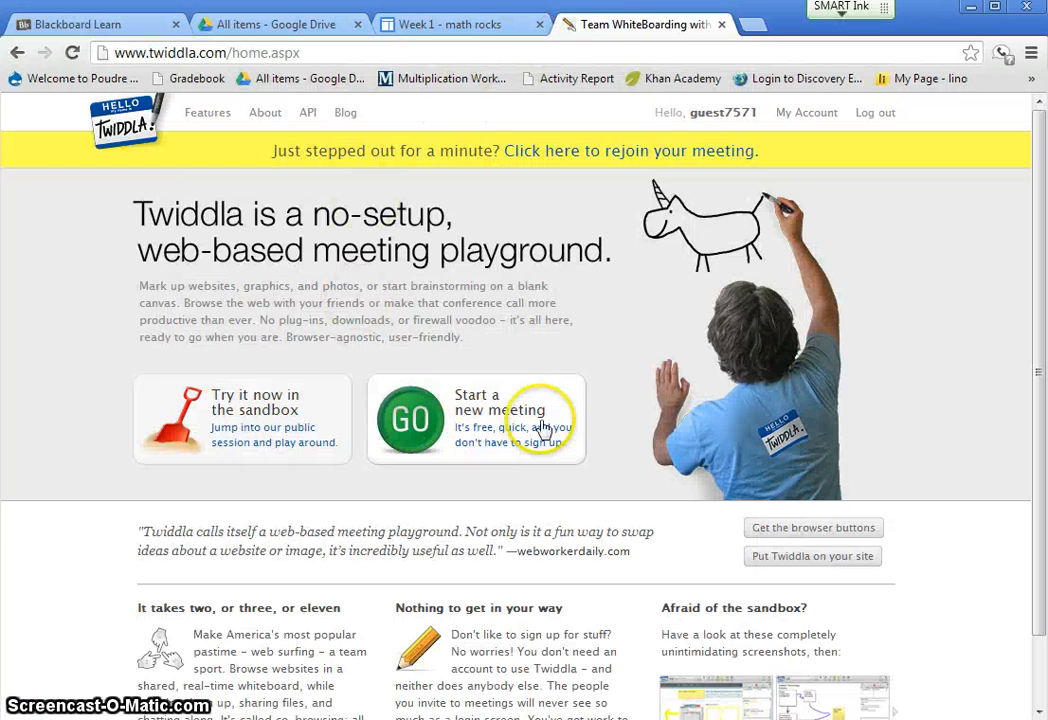
left_click(408, 420)
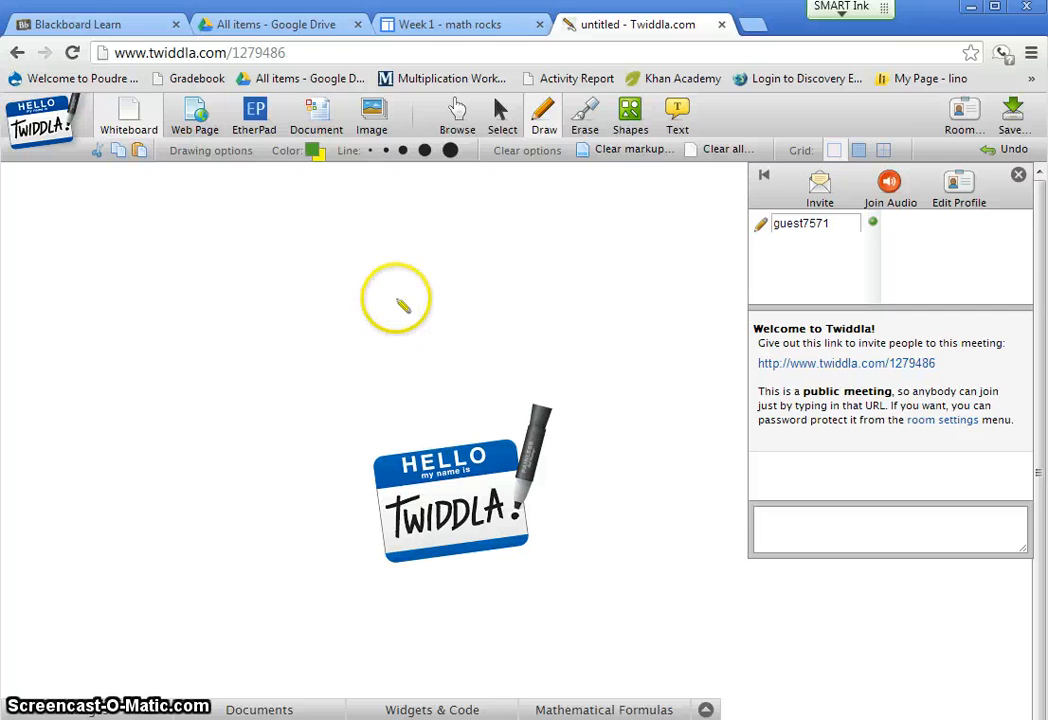
- Upload the "CaptureWeek 1" picture and use it as the whiteboard background, accepting that the page is cleared
left_click(376, 118)
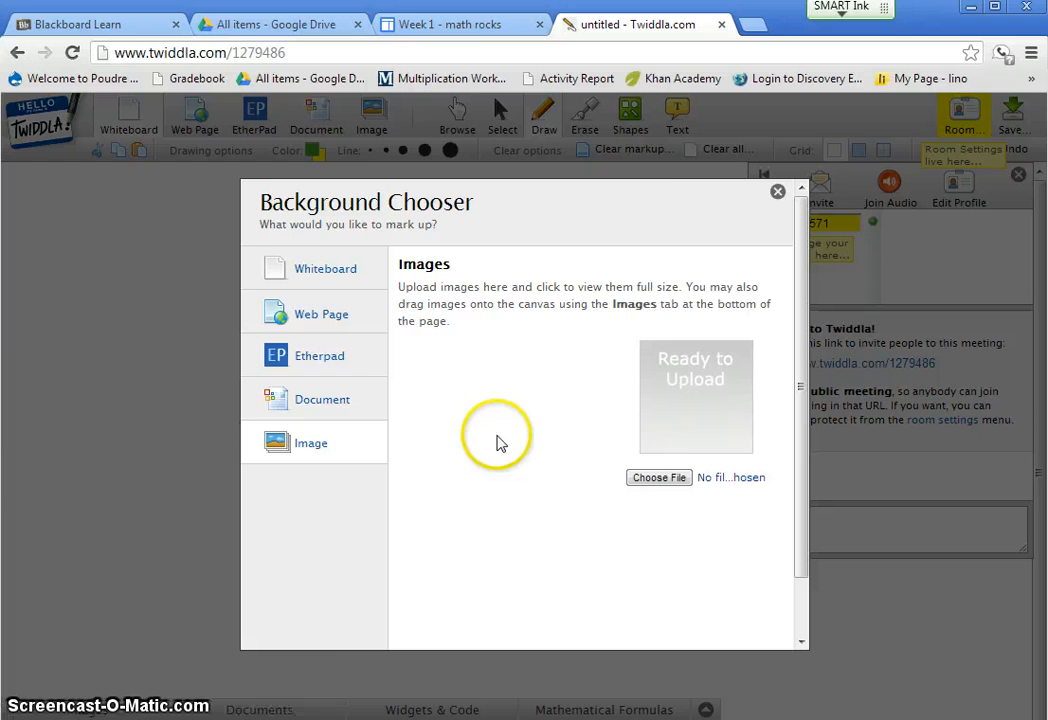
left_click(656, 480)
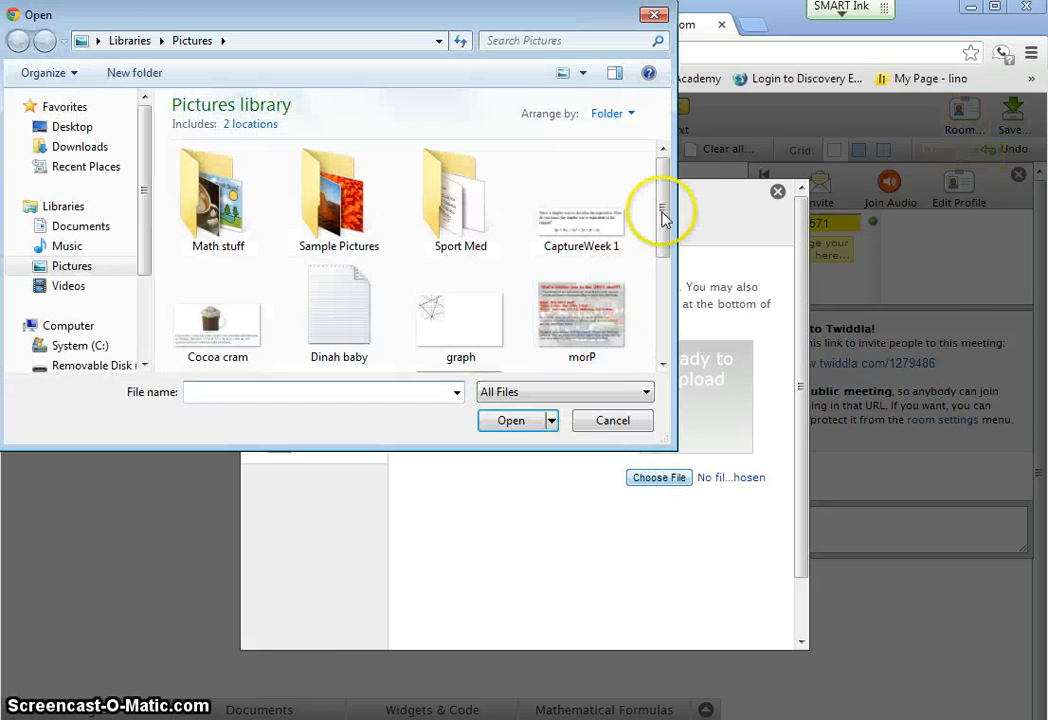
mouse_move(668, 208)
left_mouse_down()
mouse_move(657, 302)
mouse_move(674, 218)
left_mouse_up()
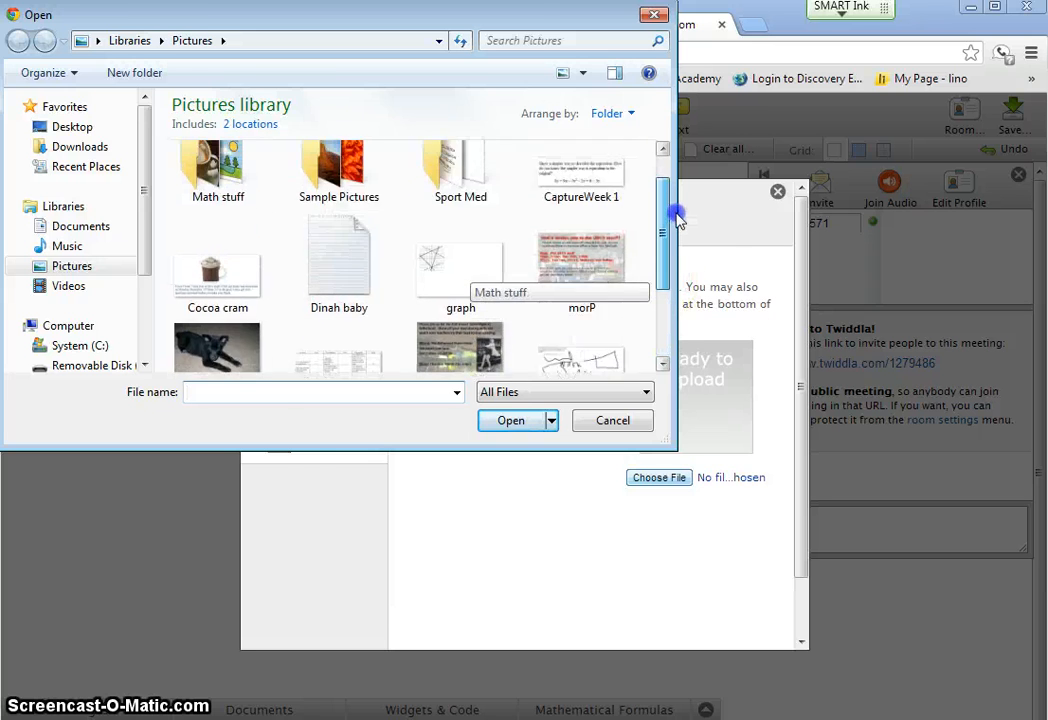
left_click(603, 207)
double_click(603, 207)
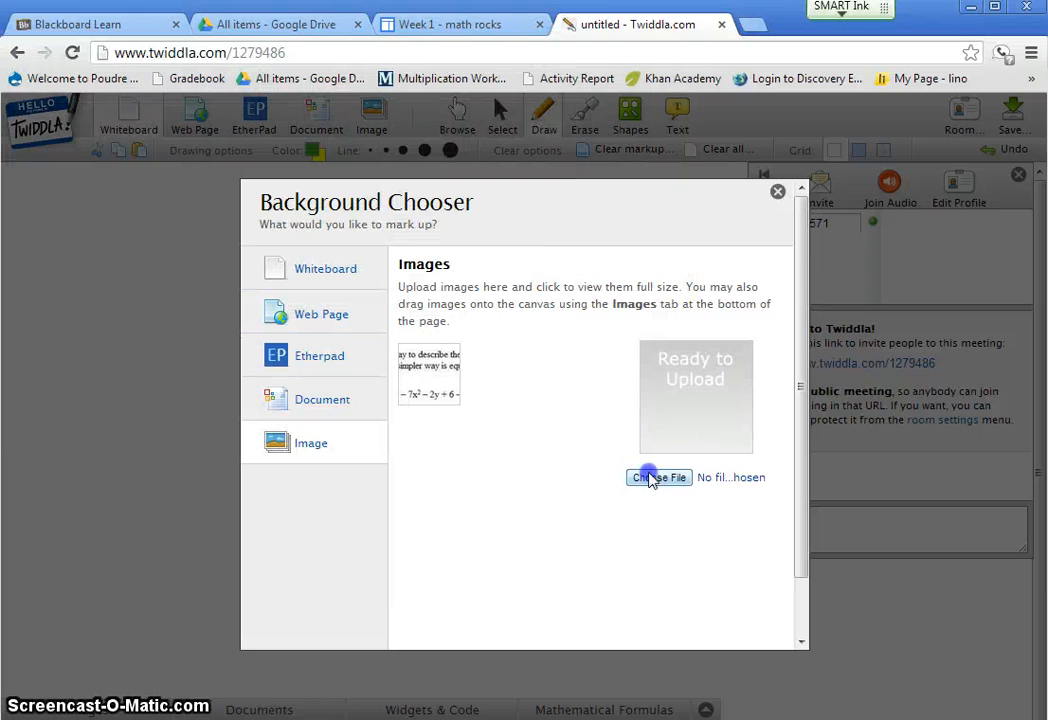
left_click(428, 368)
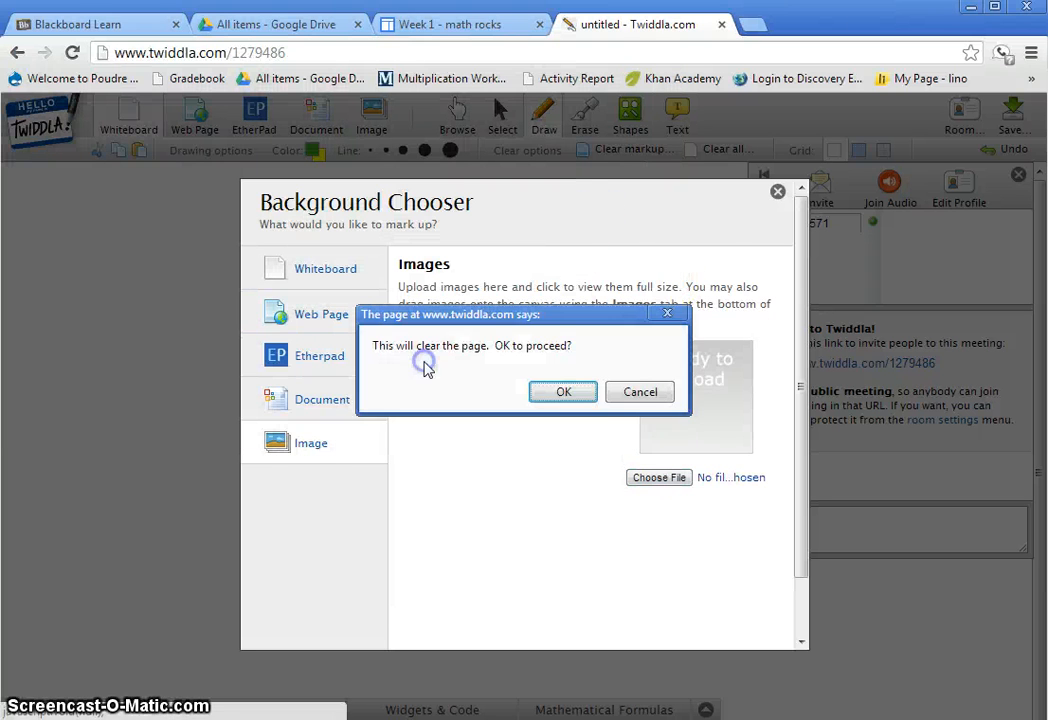
left_click(563, 393)
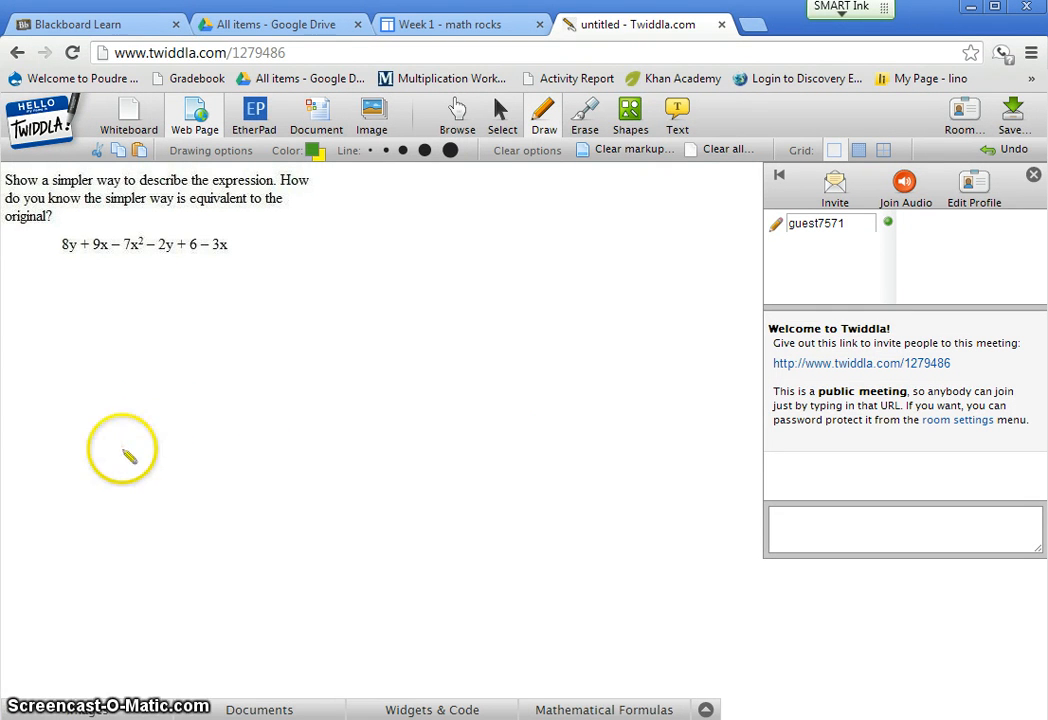
- Circle the question's expression freehand in dark red and draw a rounded rectangle in the empty area below it
left_click(313, 150)
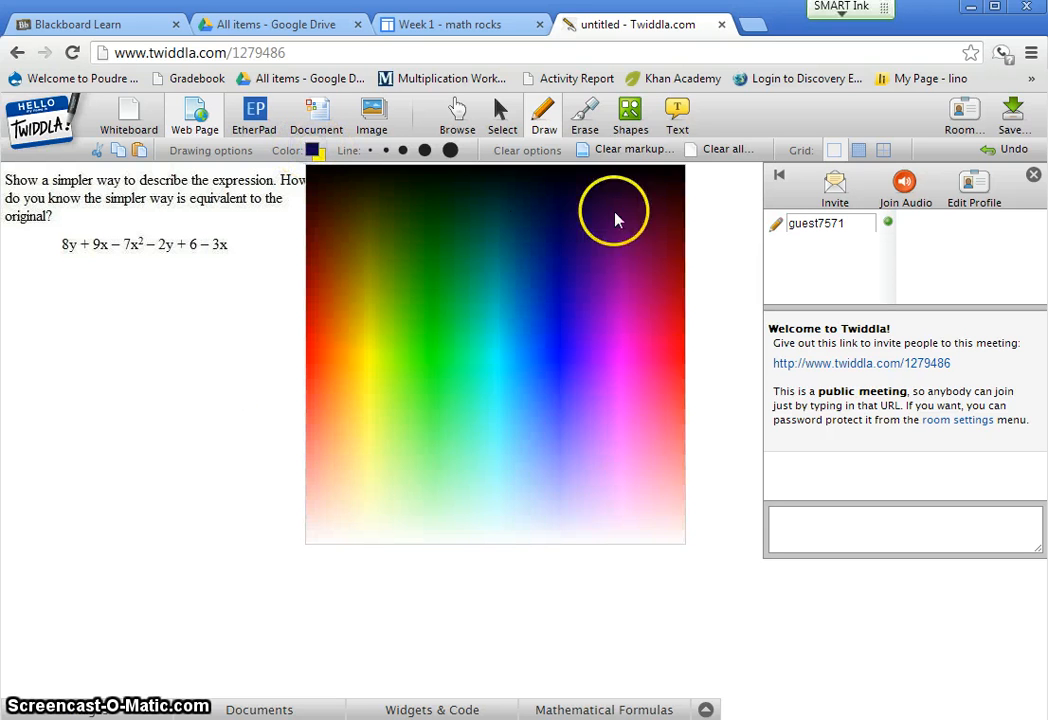
left_click(669, 241)
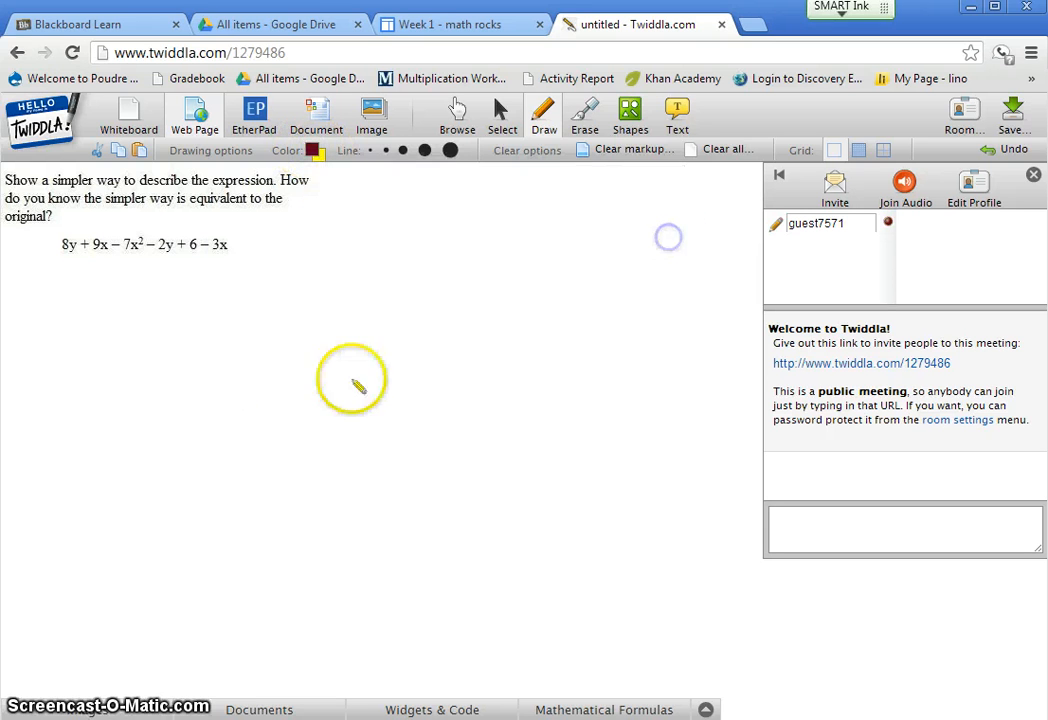
left_click(61, 266)
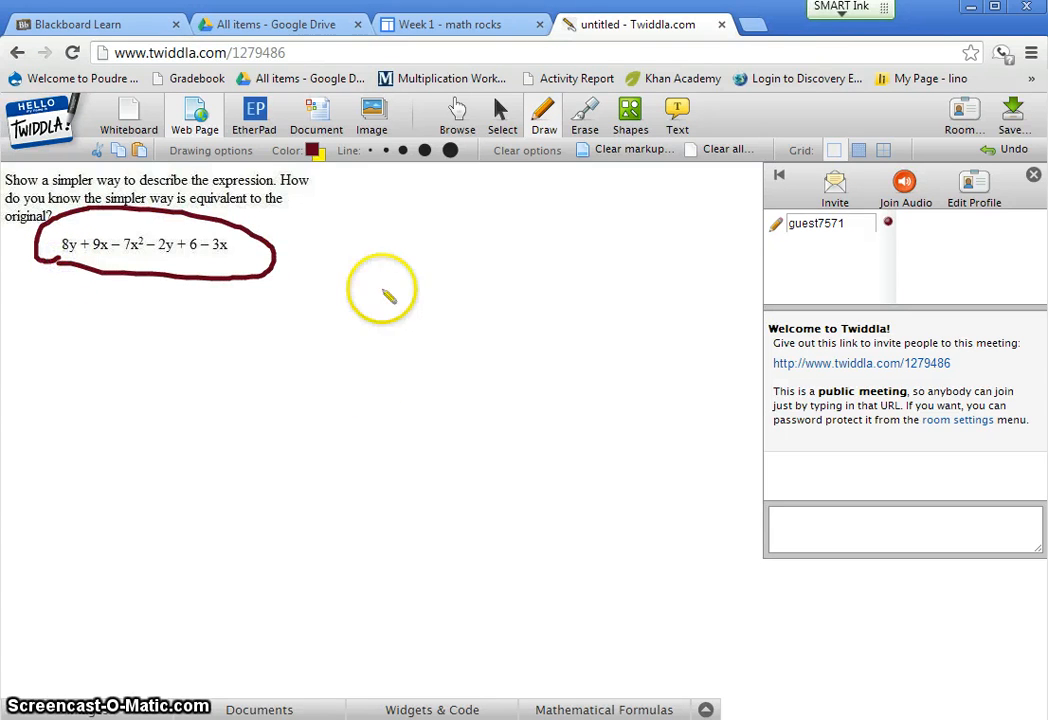
left_click(630, 117)
mouse_move(145, 405)
left_mouse_down()
mouse_move(241, 485)
mouse_move(360, 545)
left_mouse_up()
- Add the text "This is the final answer." to the whiteboard between the circled expression and the rounded rectangle
left_click(677, 117)
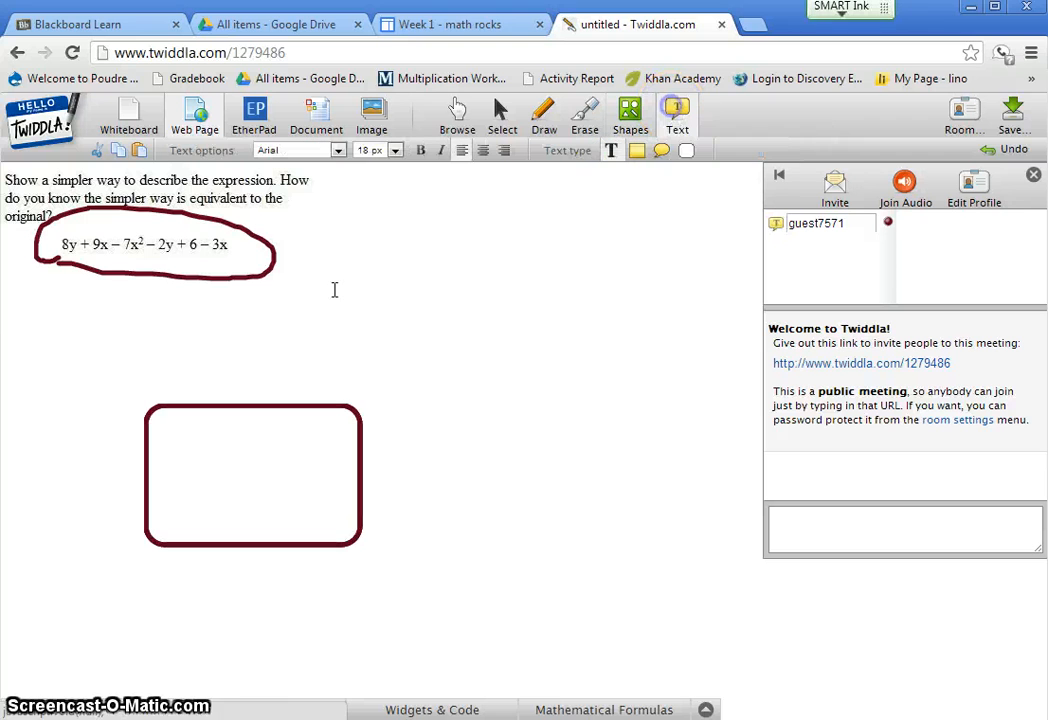
left_click_drag(335, 291, 584, 336)
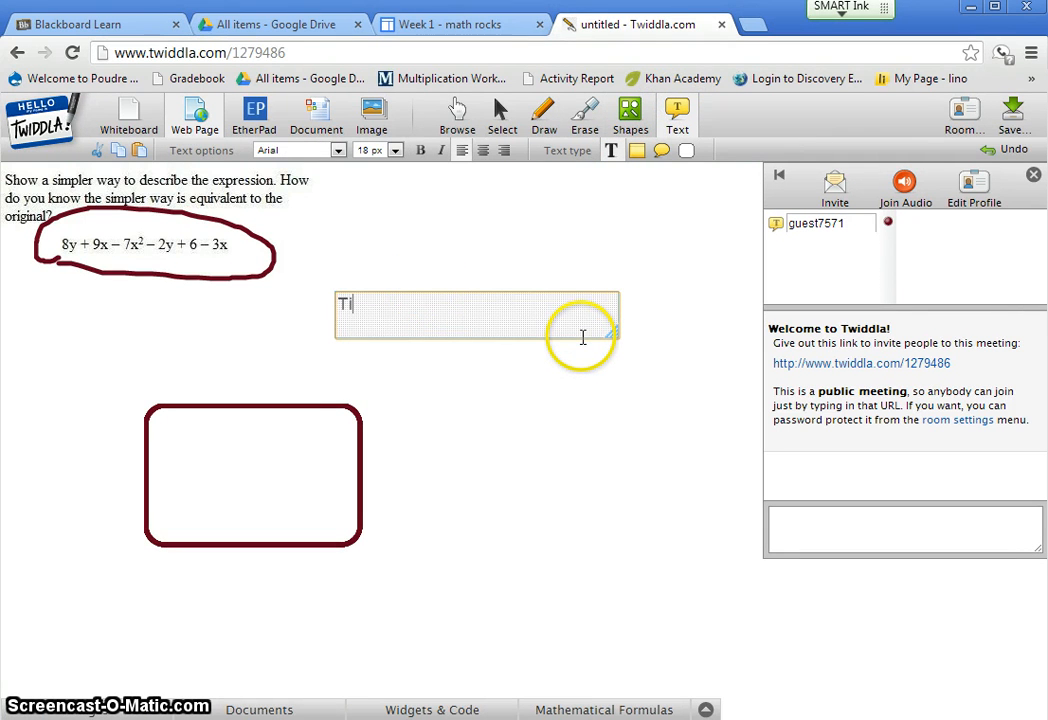
type("This is the final answer.")
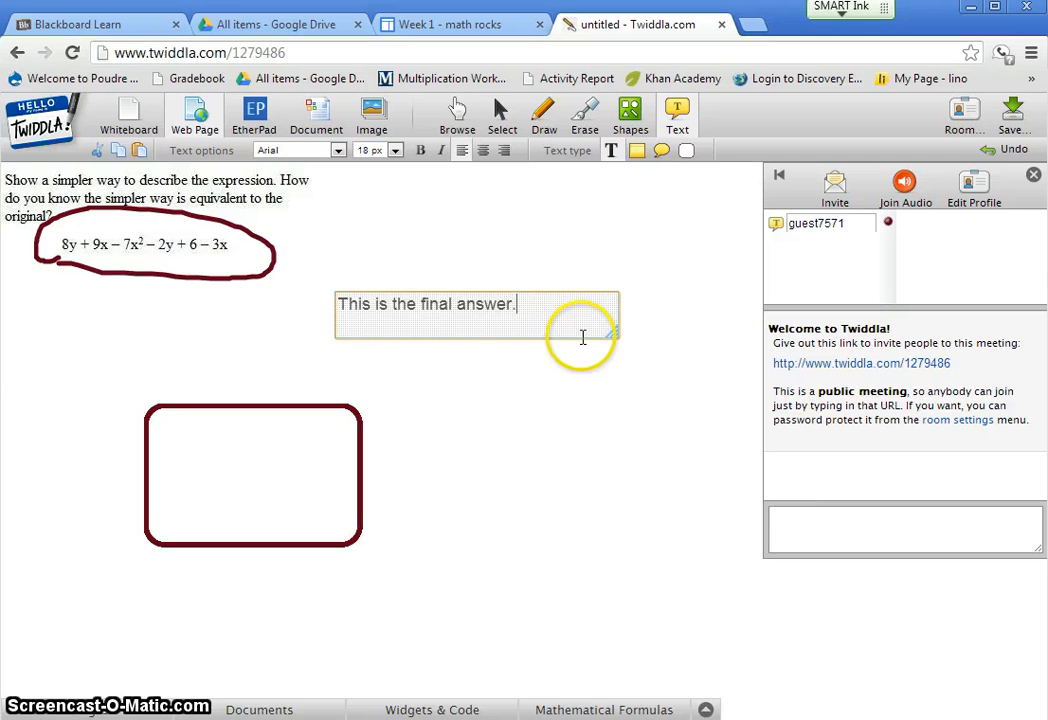
left_click(517, 402)
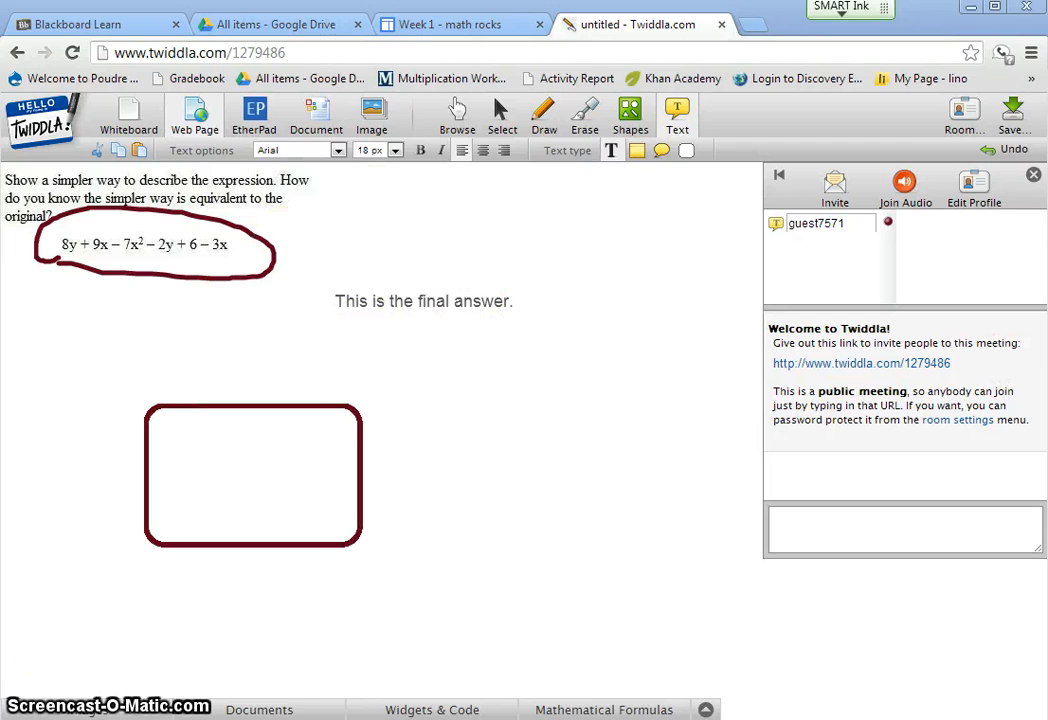
- Snip the marked-up whiteboard area with the Snipping Tool, save it as JPEG "Week 1 final" in the Pictures library, and close the tool
left_click_drag(3, 167, 557, 605)
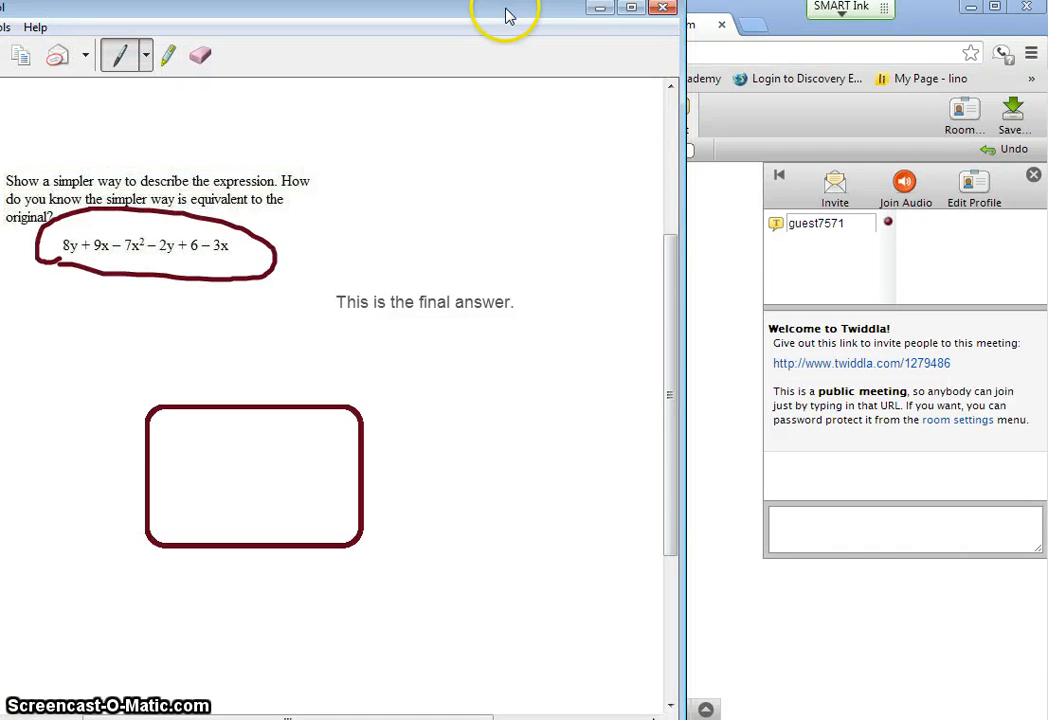
left_click_drag(560, 12, 790, 12)
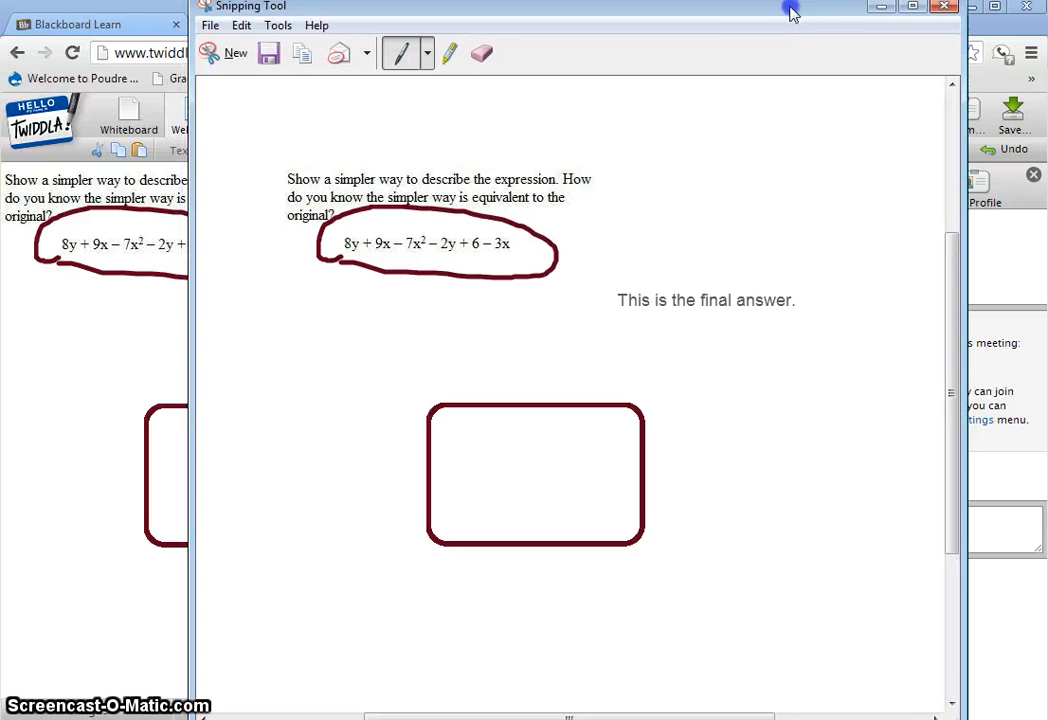
left_click(210, 27)
left_click(264, 75)
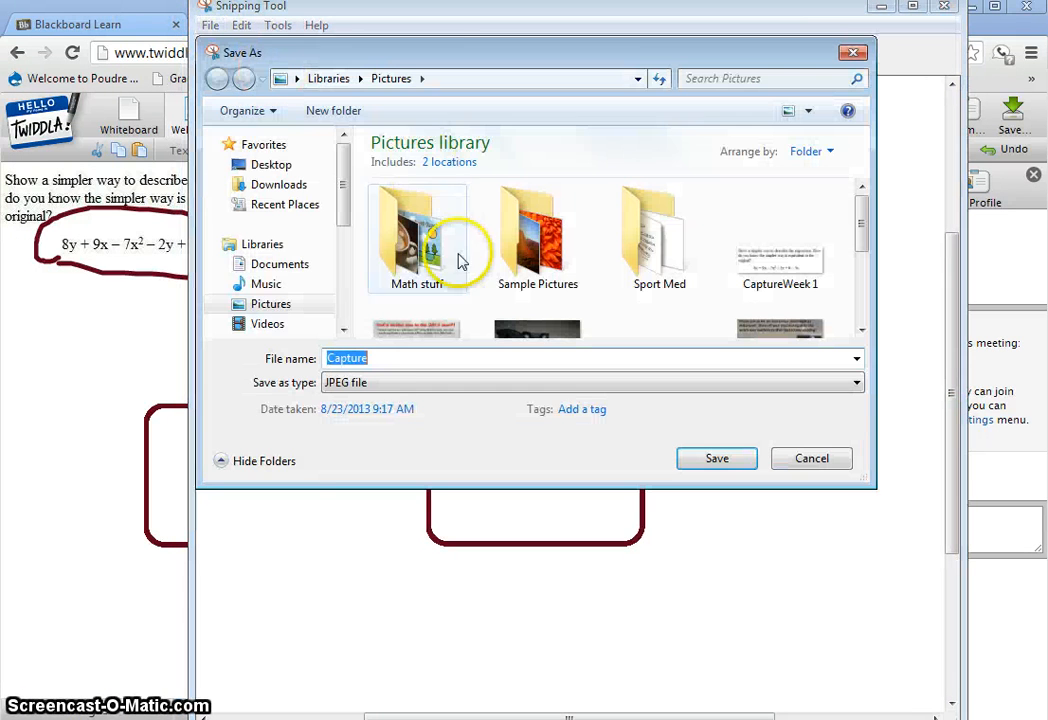
left_click(385, 360)
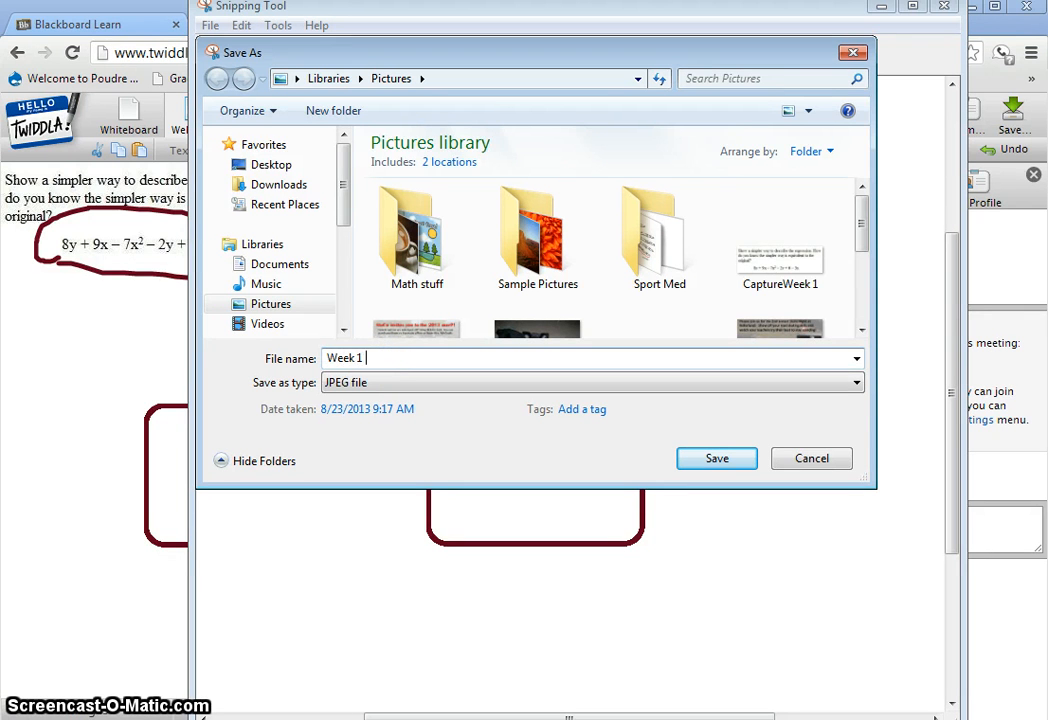
left_click(712, 462)
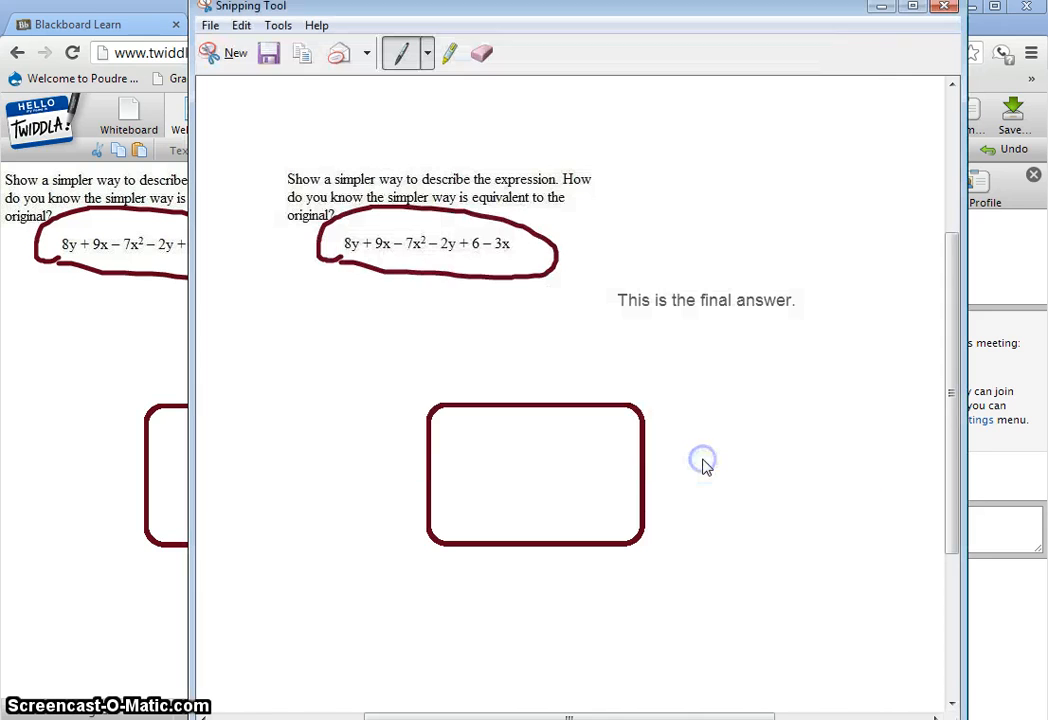
left_click(948, 10)
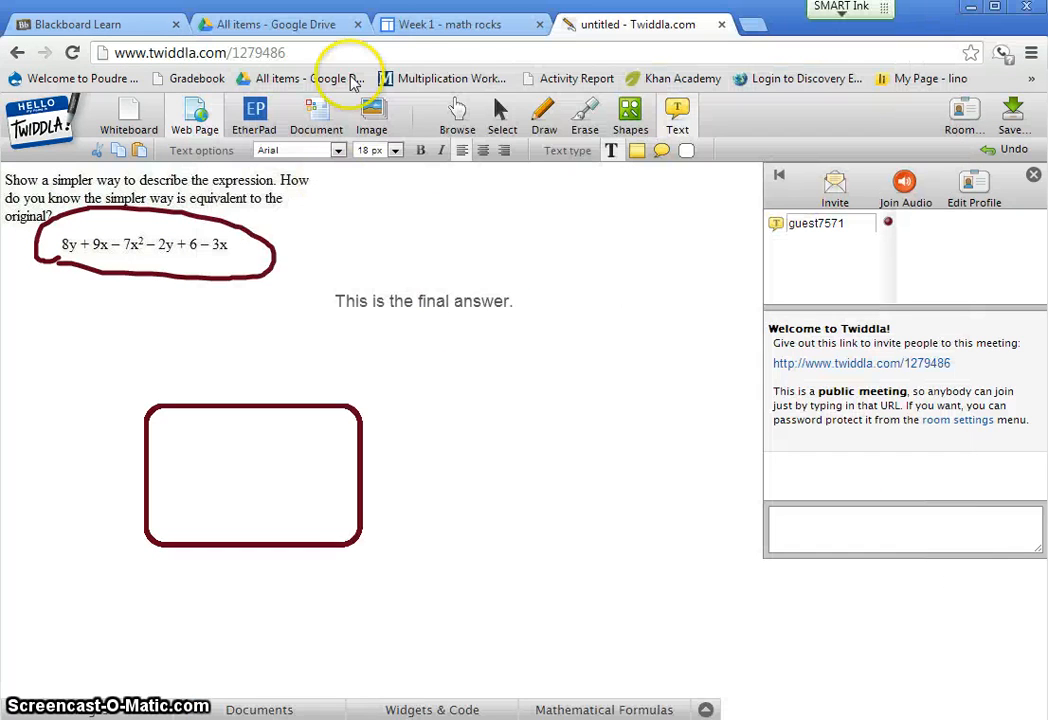
- Switch to Google Sites, insert the "Week 1 final" picture into the Week 1 page body and save the page
left_click(409, 24)
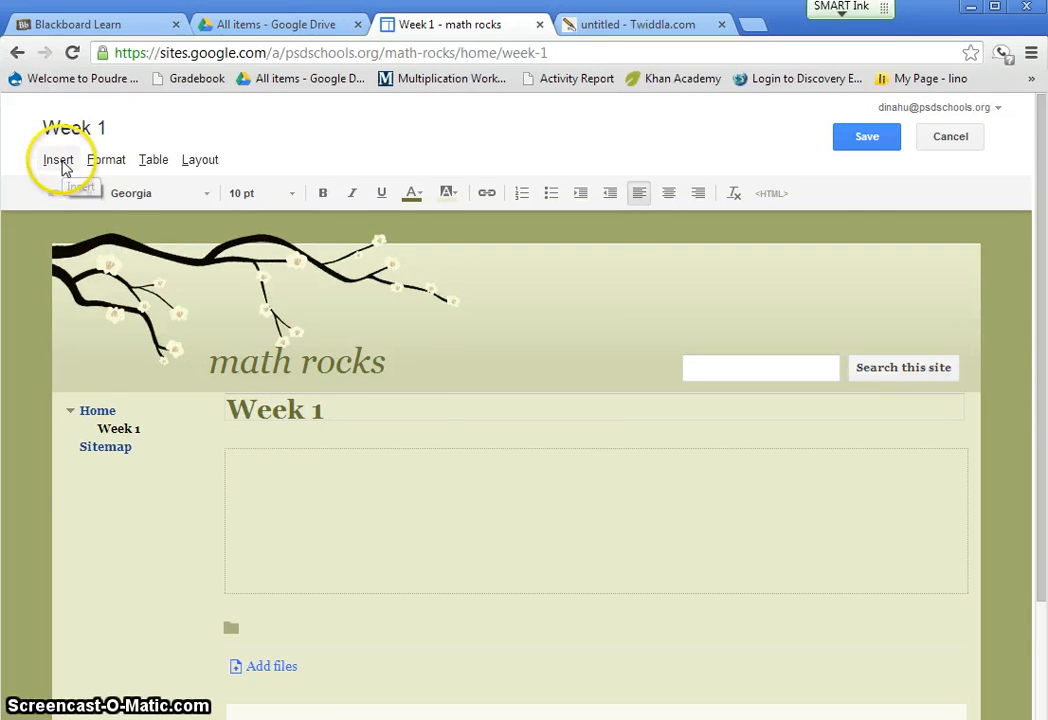
left_click(62, 163)
left_click(88, 226)
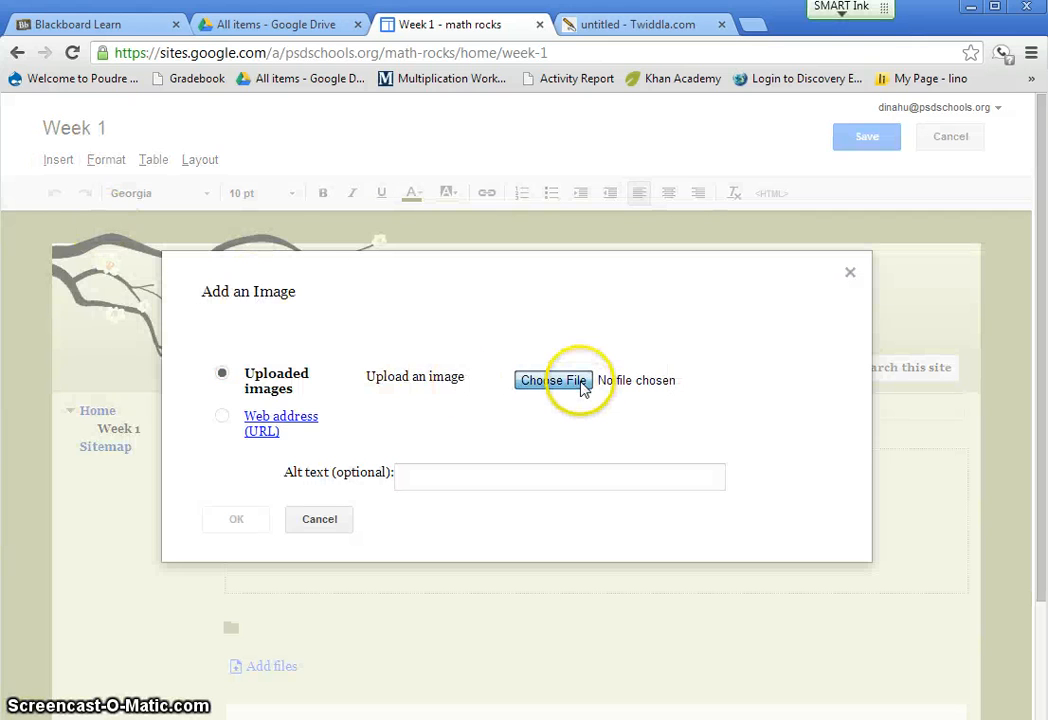
left_click(583, 388)
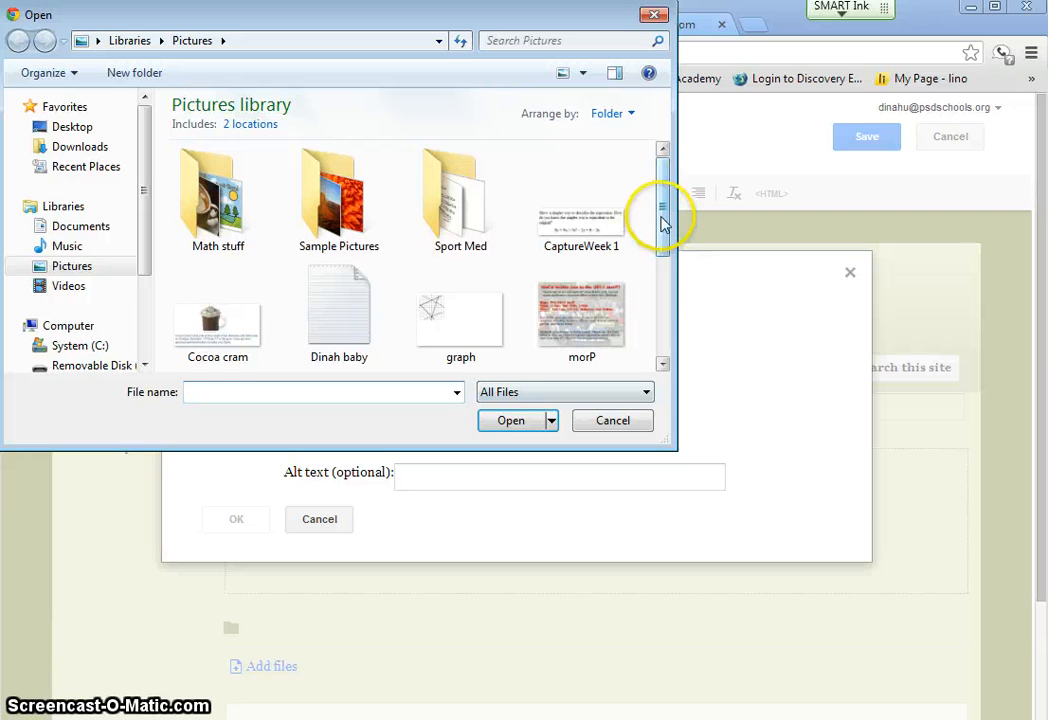
left_click_drag(662, 222, 663, 300)
double_click(581, 243)
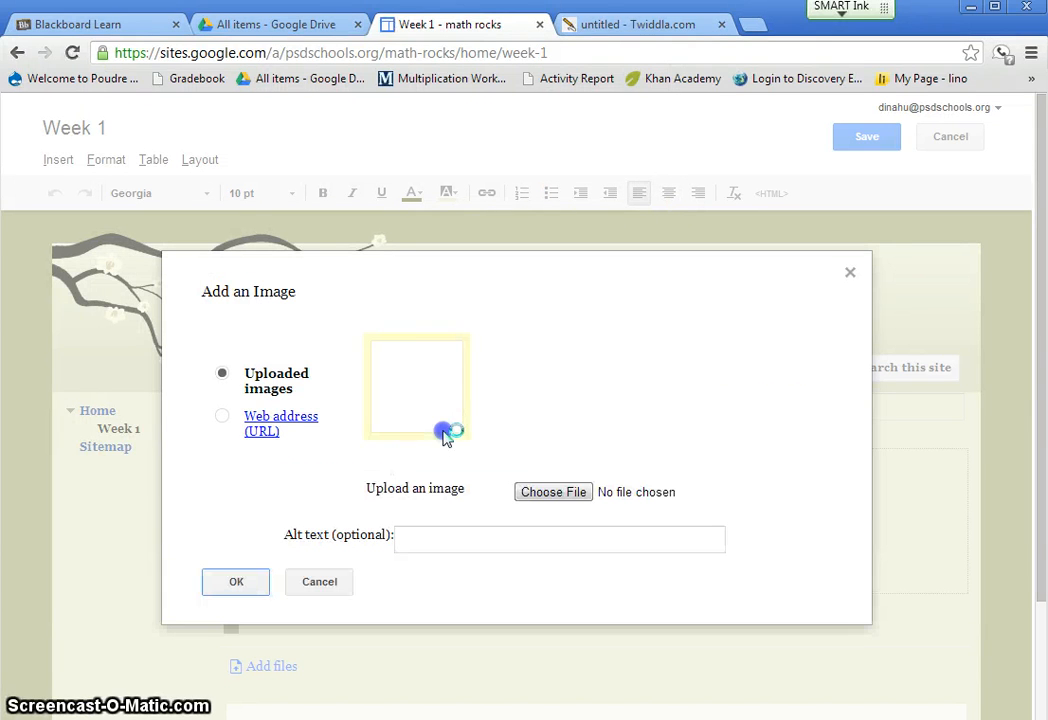
left_click(238, 583)
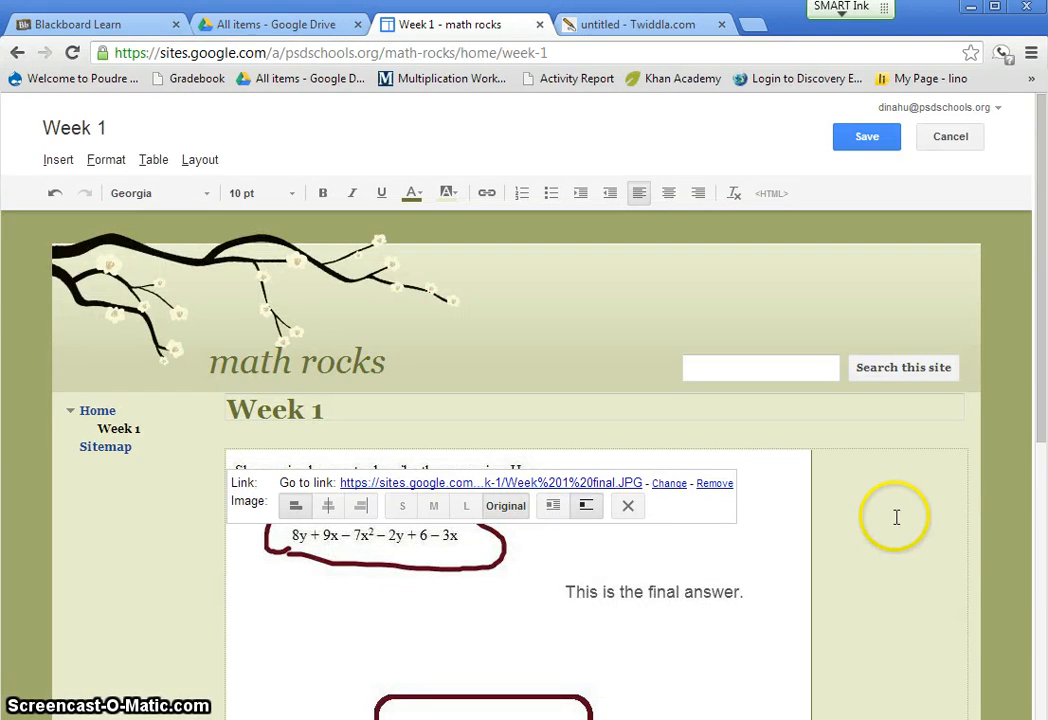
left_click(876, 141)
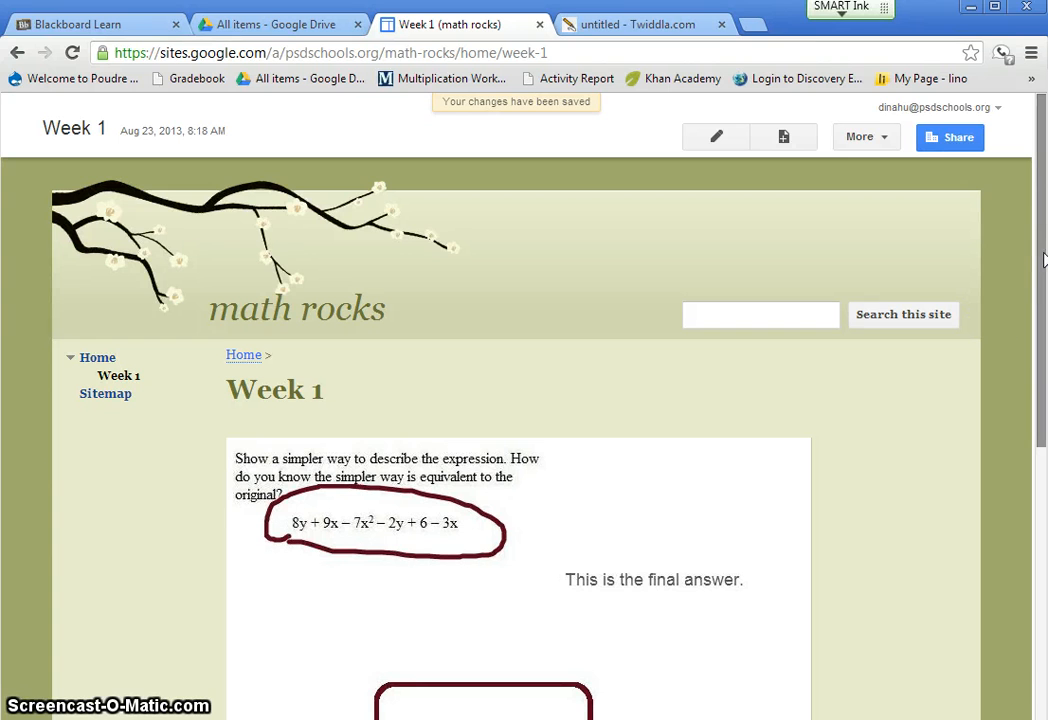
left_click_drag(1043, 260, 1040, 338)
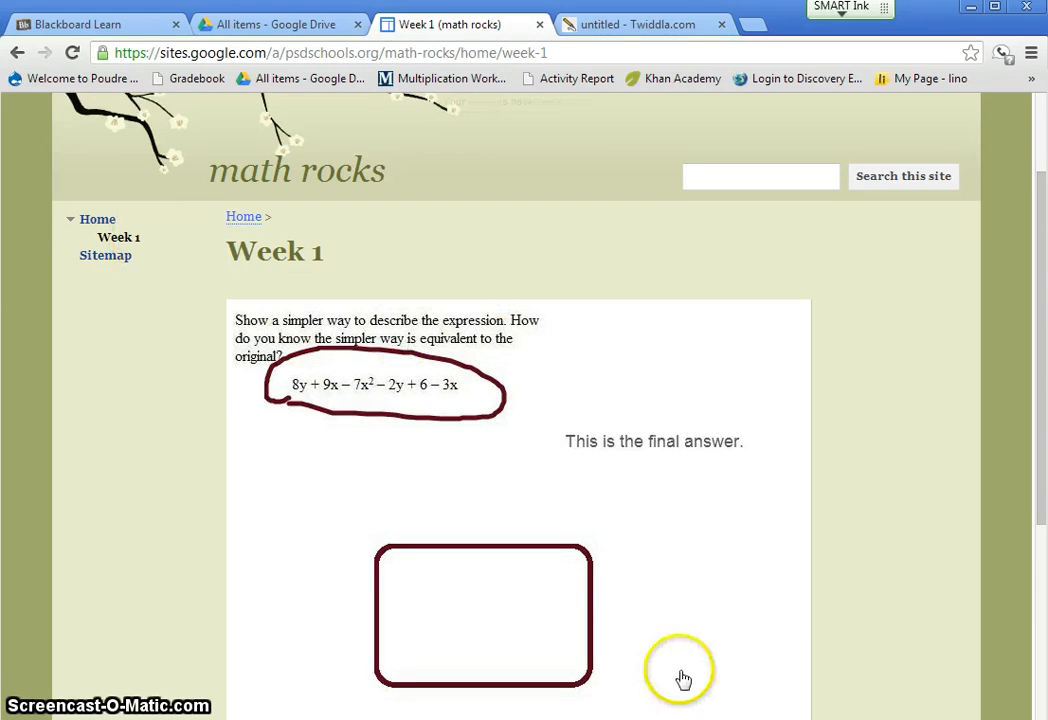
left_click_drag(1040, 212, 1022, 108)
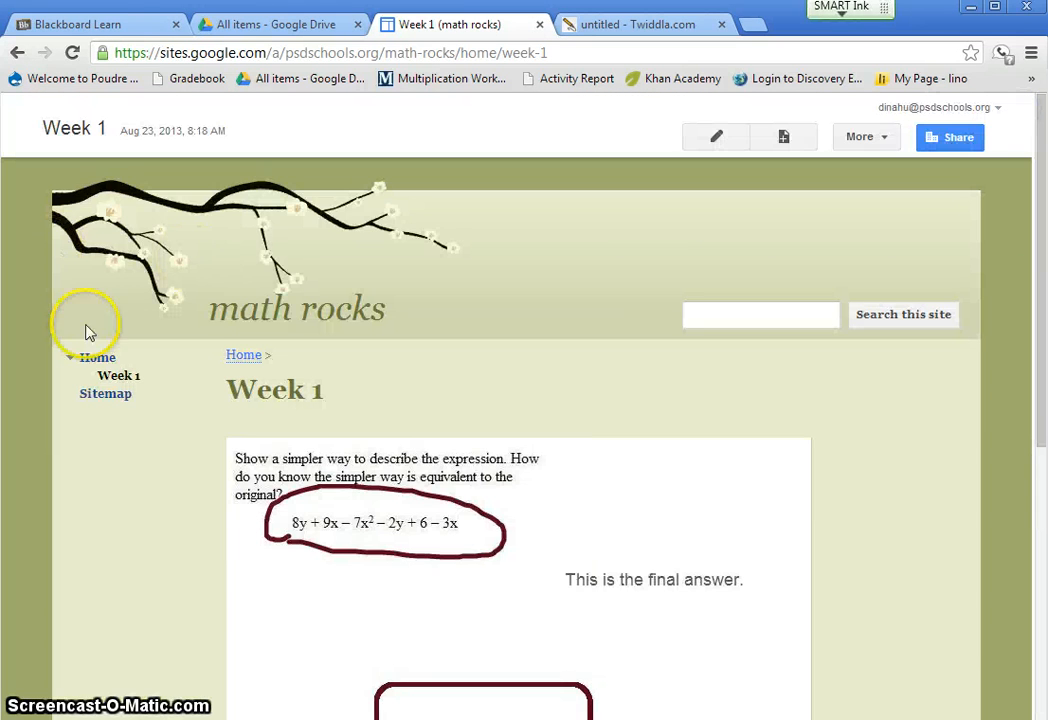
- From the site's Home page, create a web page named "Week 2" located under Home and start editing its body
left_click(97, 357)
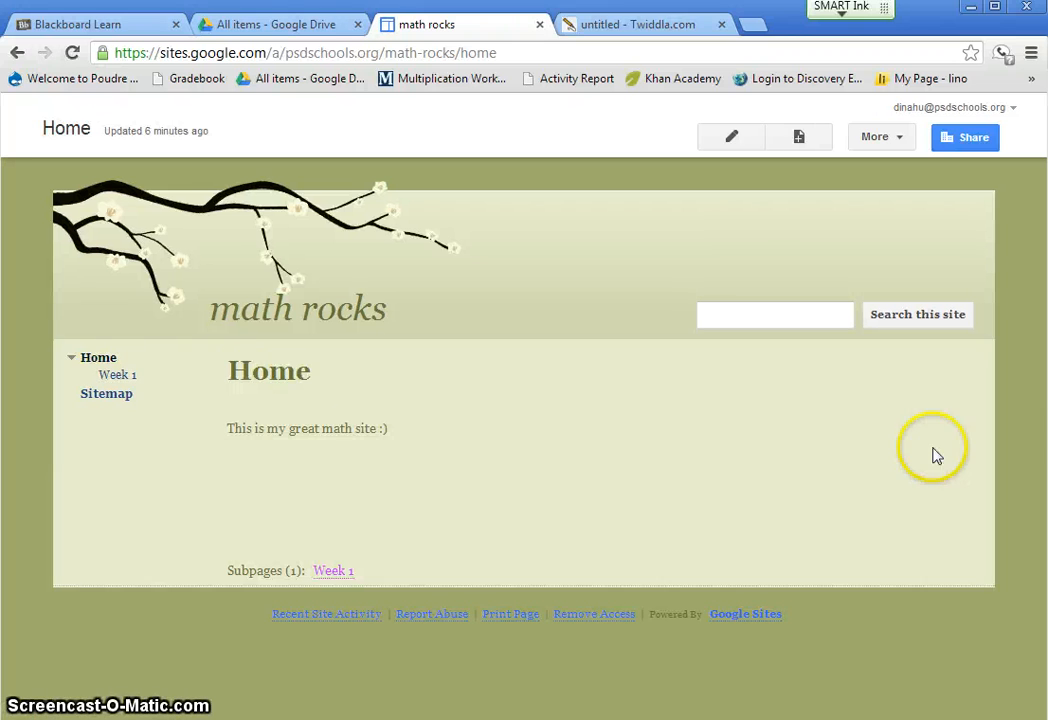
left_click(115, 376)
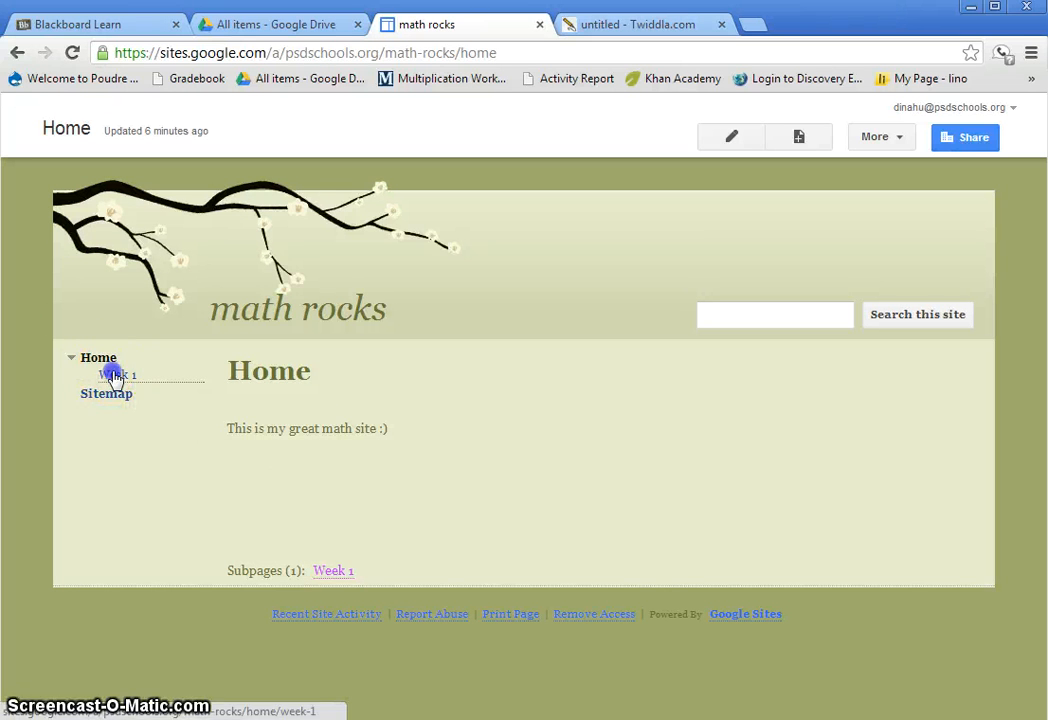
left_click(97, 358)
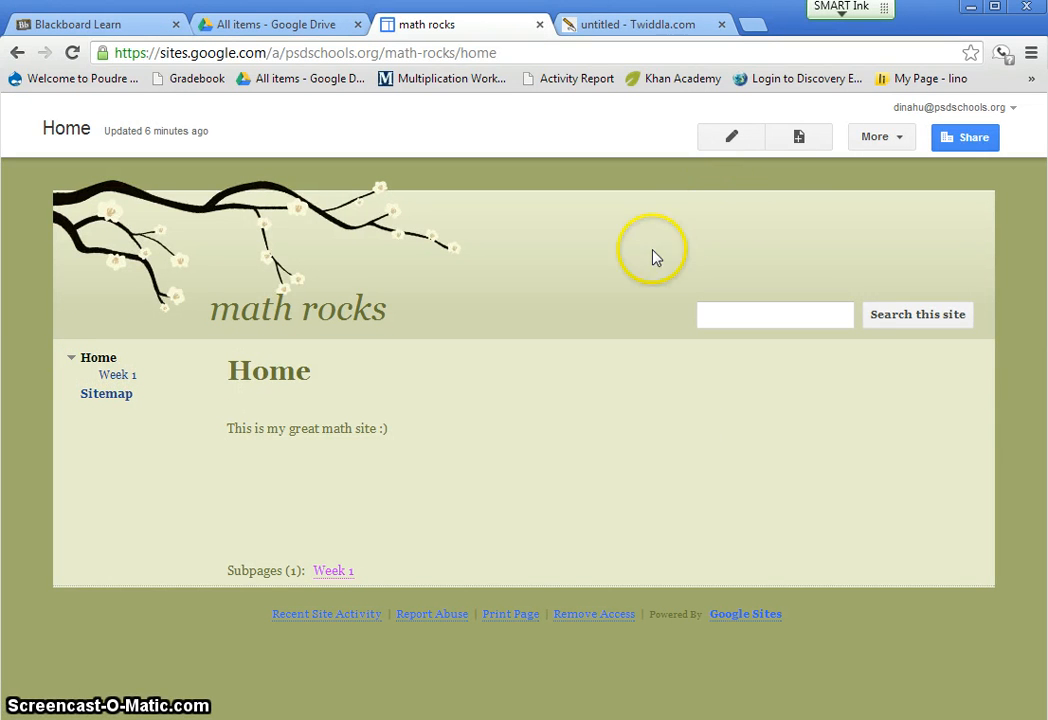
left_click(799, 140)
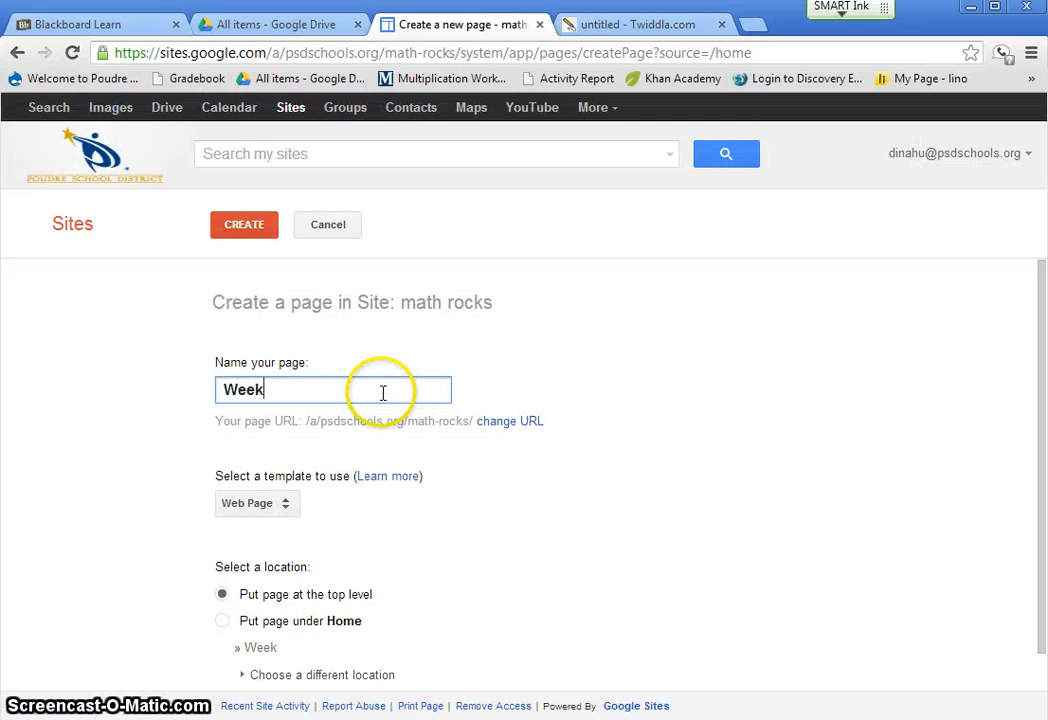
left_click(221, 621)
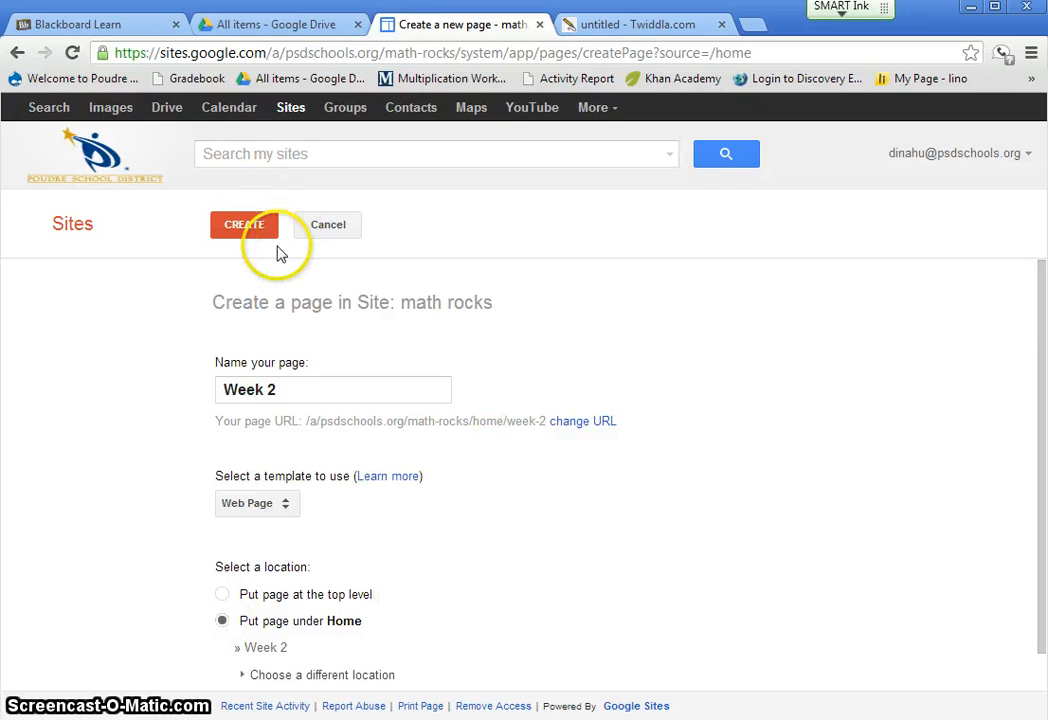
left_click(253, 226)
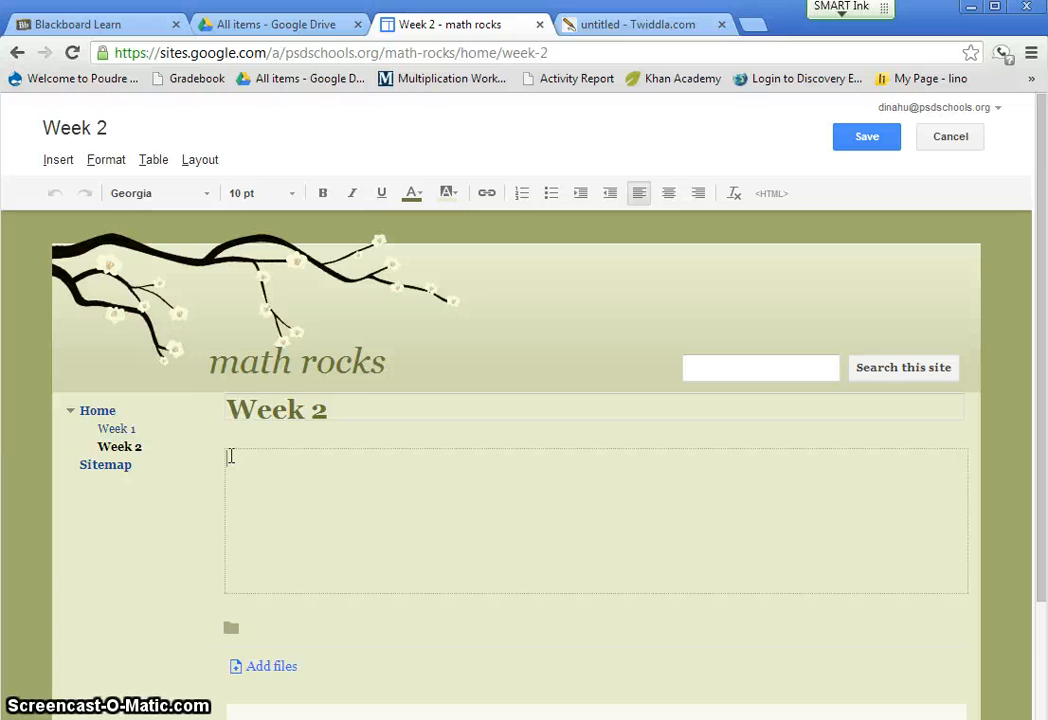
left_click(304, 465)
- Switch to Blackboard Learn and examine the Home and Rubric pages of the Weekly Math Questions site, including the full scoring table
left_click(118, 25)
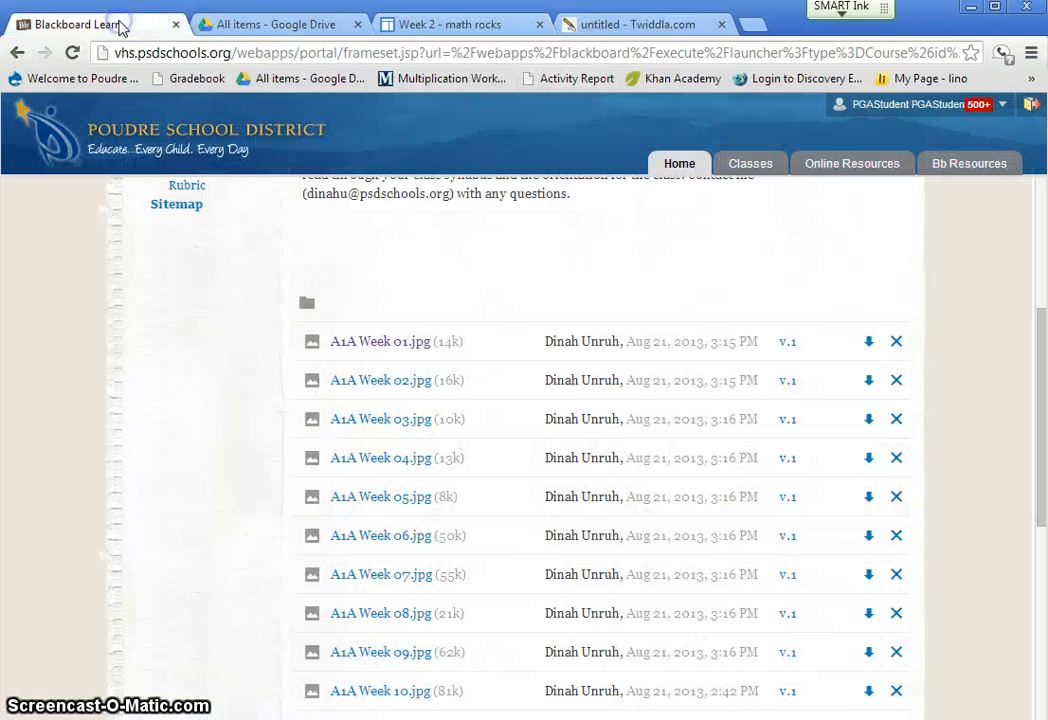
scroll(165, 405, "up", 4)
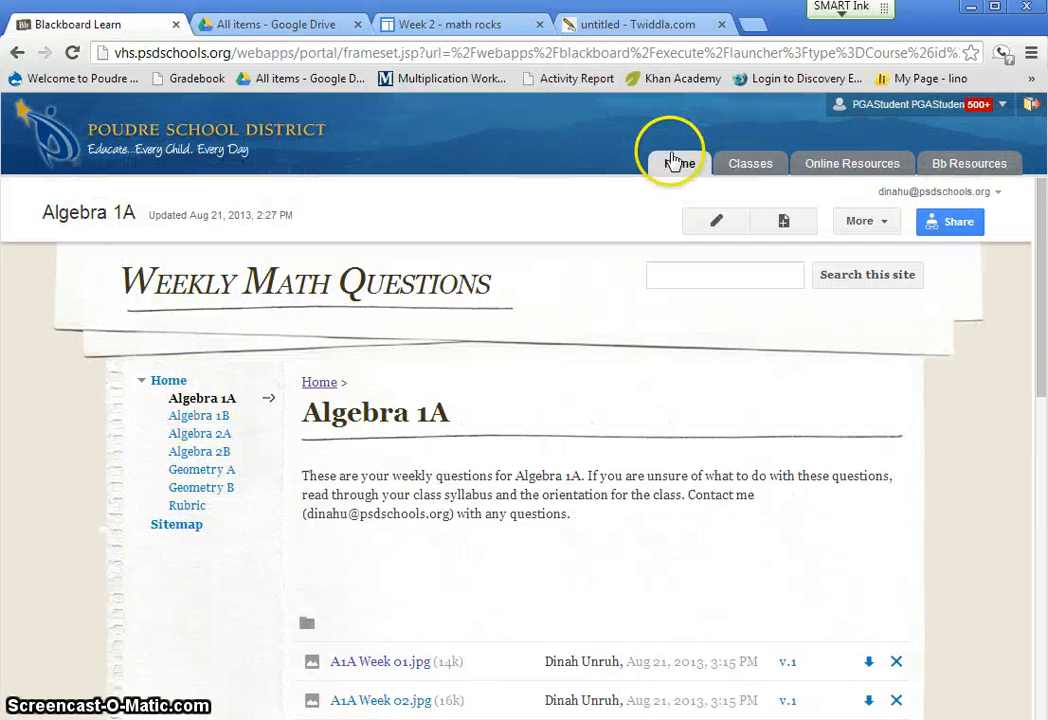
left_click(87, 215)
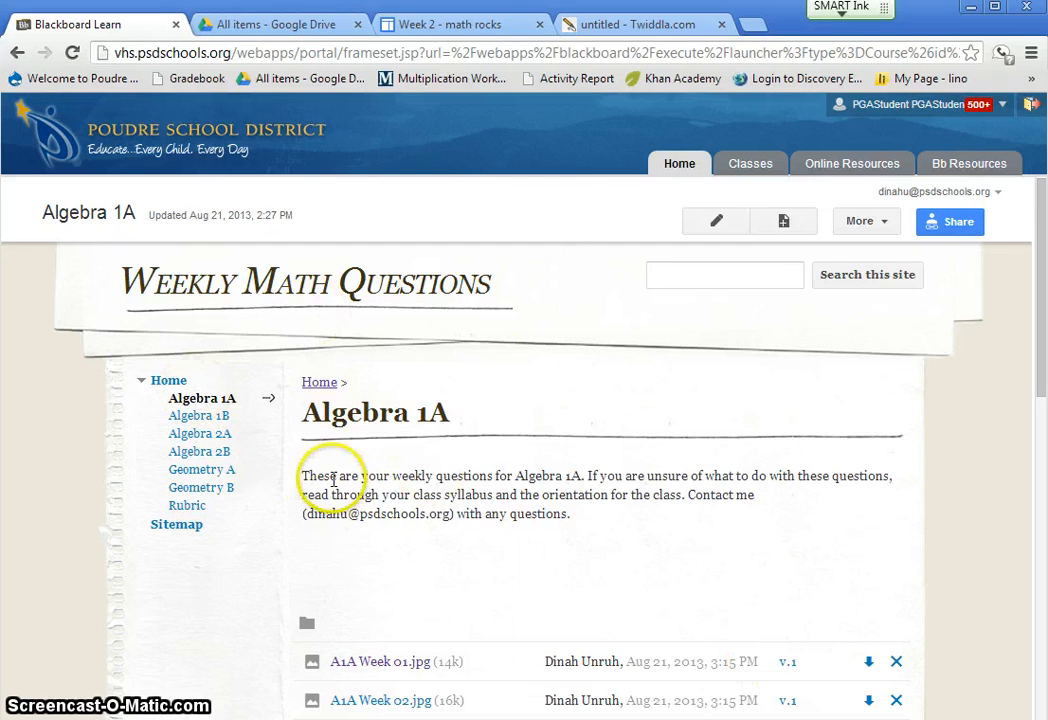
left_click(168, 381)
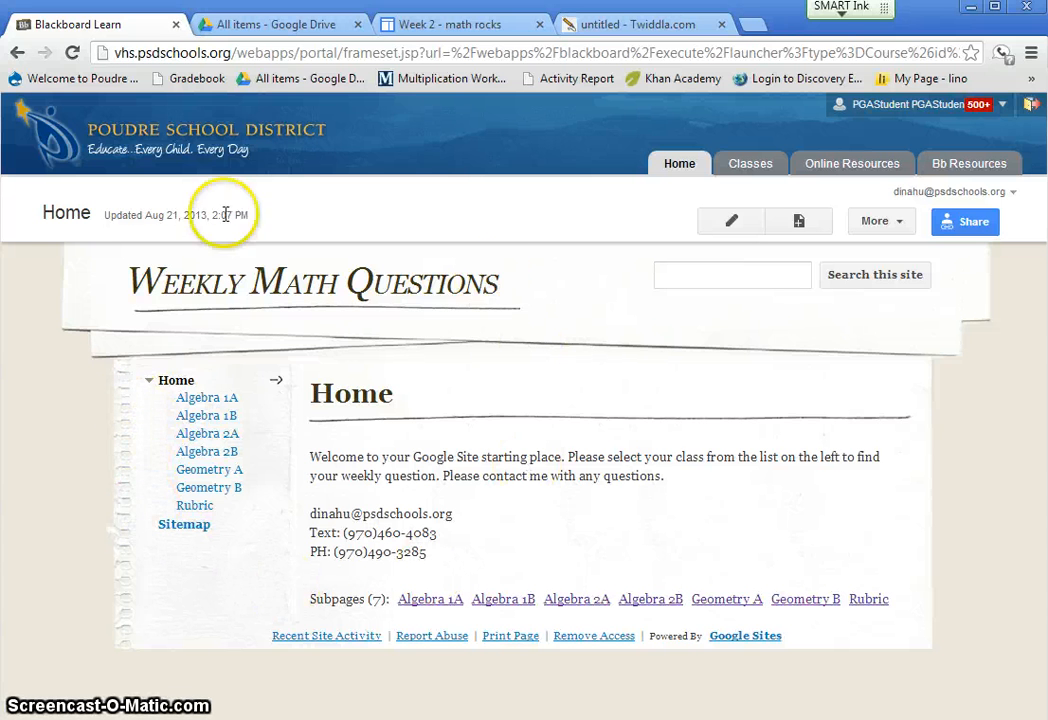
left_click(197, 506)
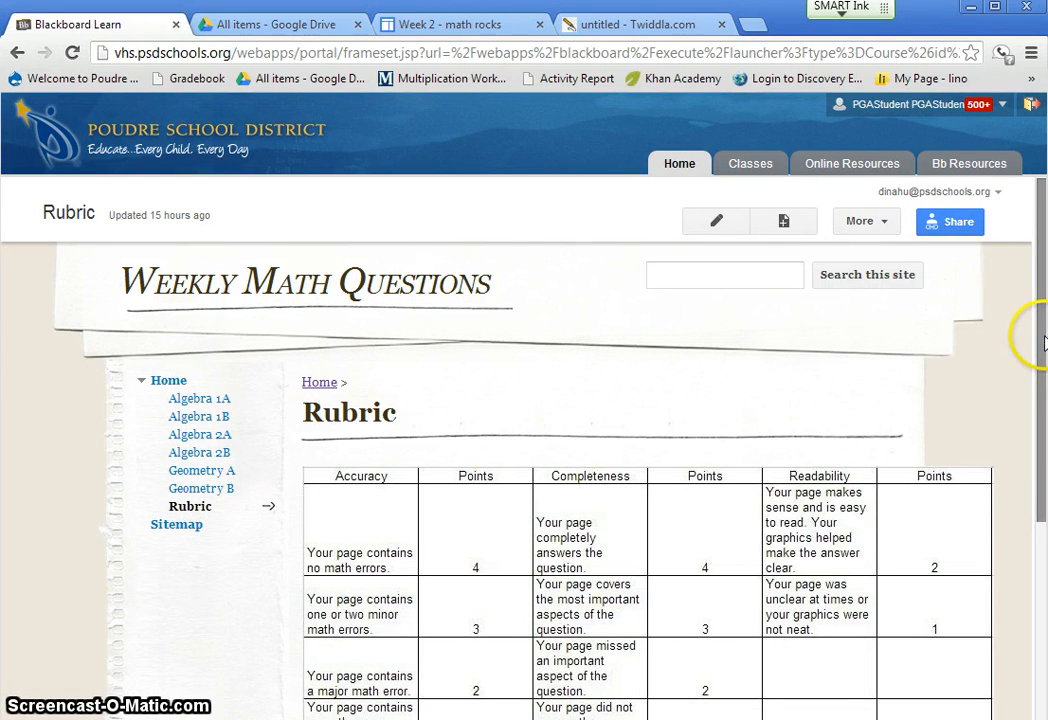
left_click_drag(1043, 343, 1041, 437)
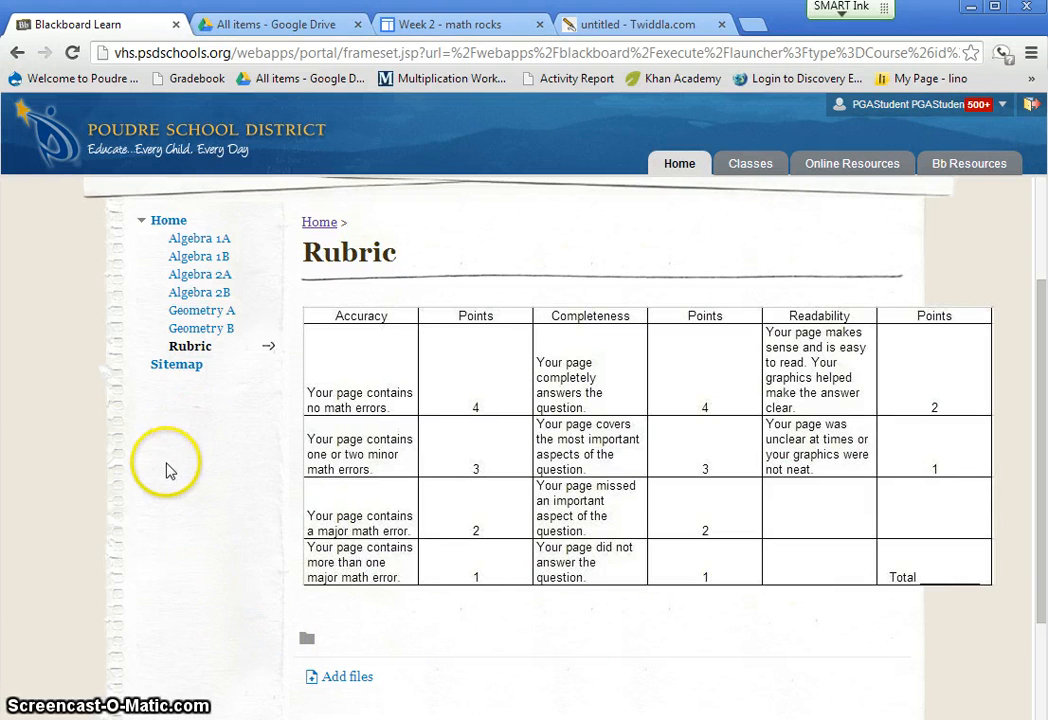
scroll(160, 480, "up", 1)
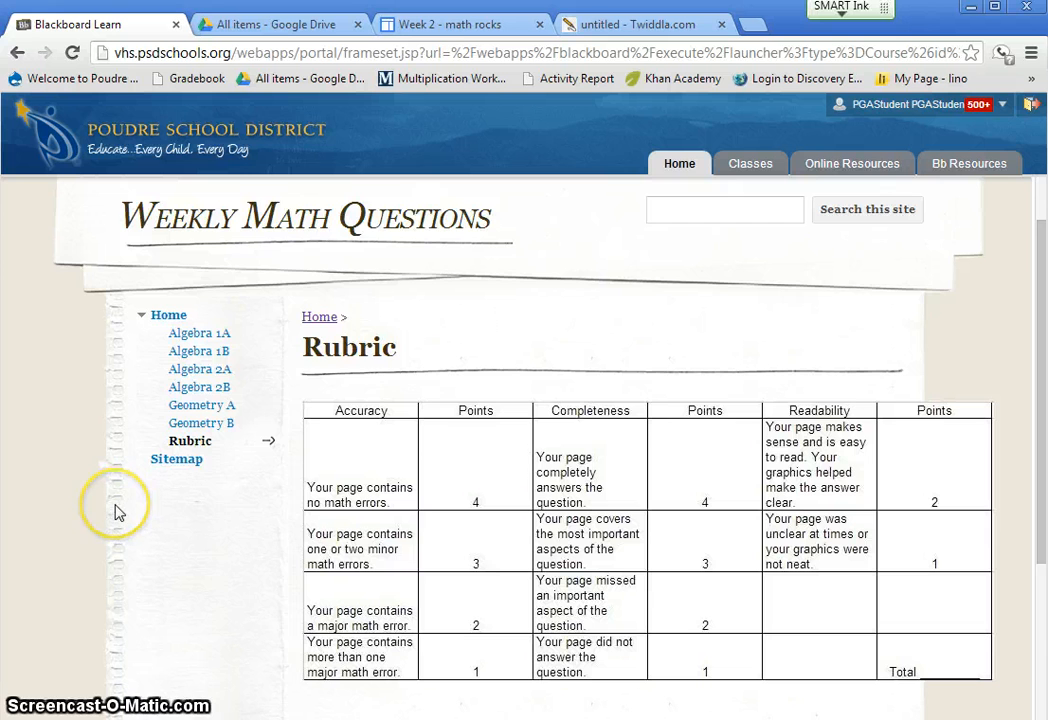
scroll(115, 512, "up", 1)
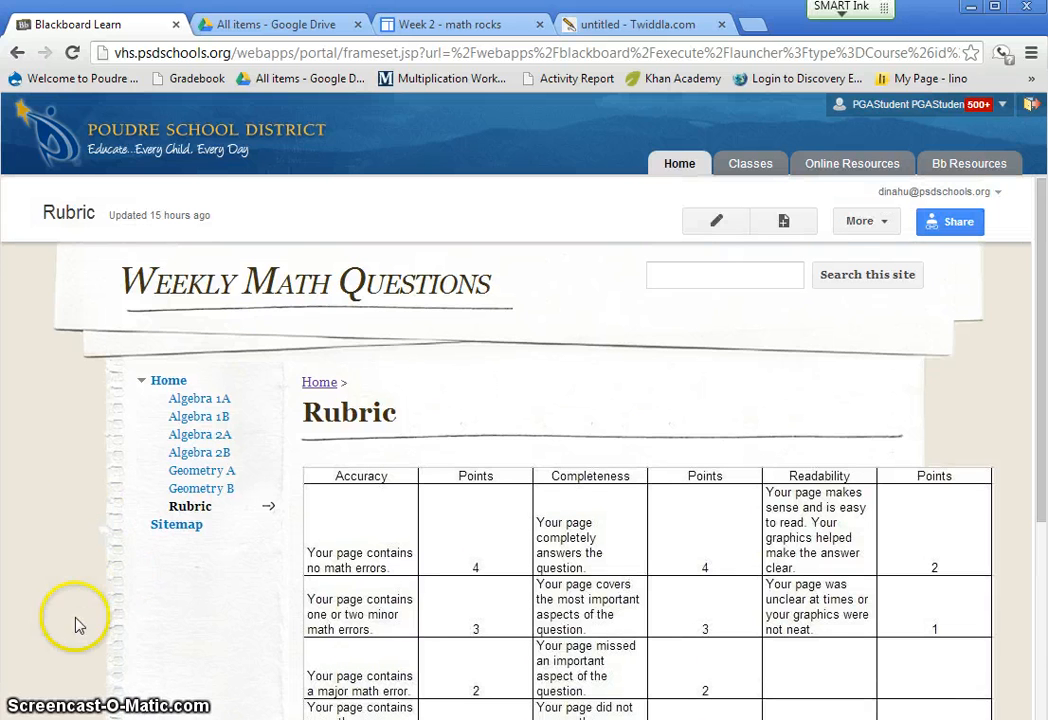